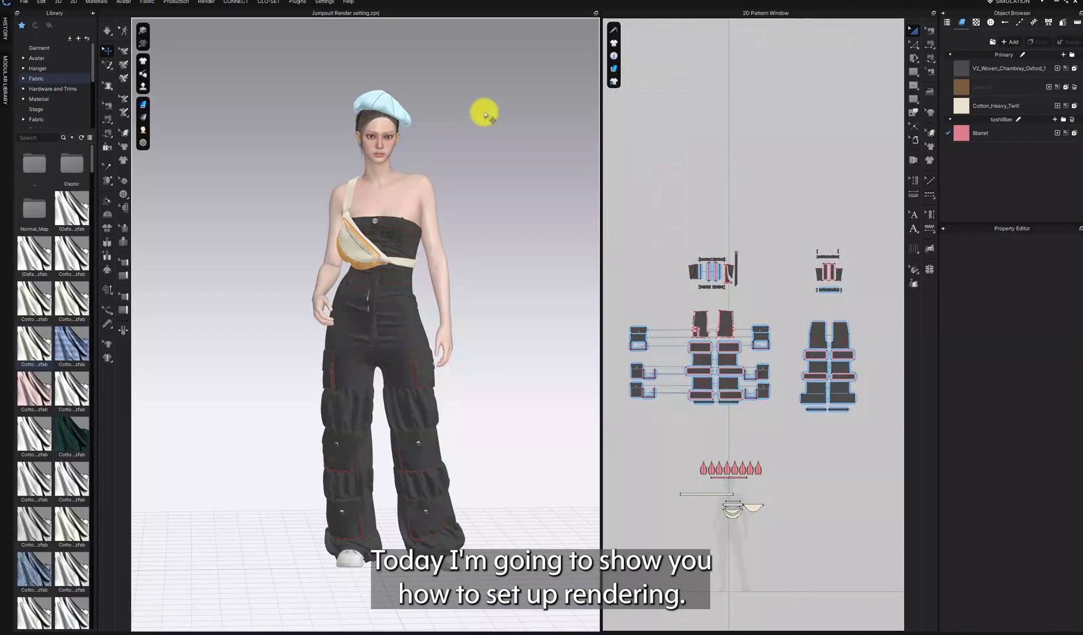
# Open the quality render window, enlarge it beside the 3D view, and start an interactive render of the jumpsuit
pyautogui.click(505, 275)
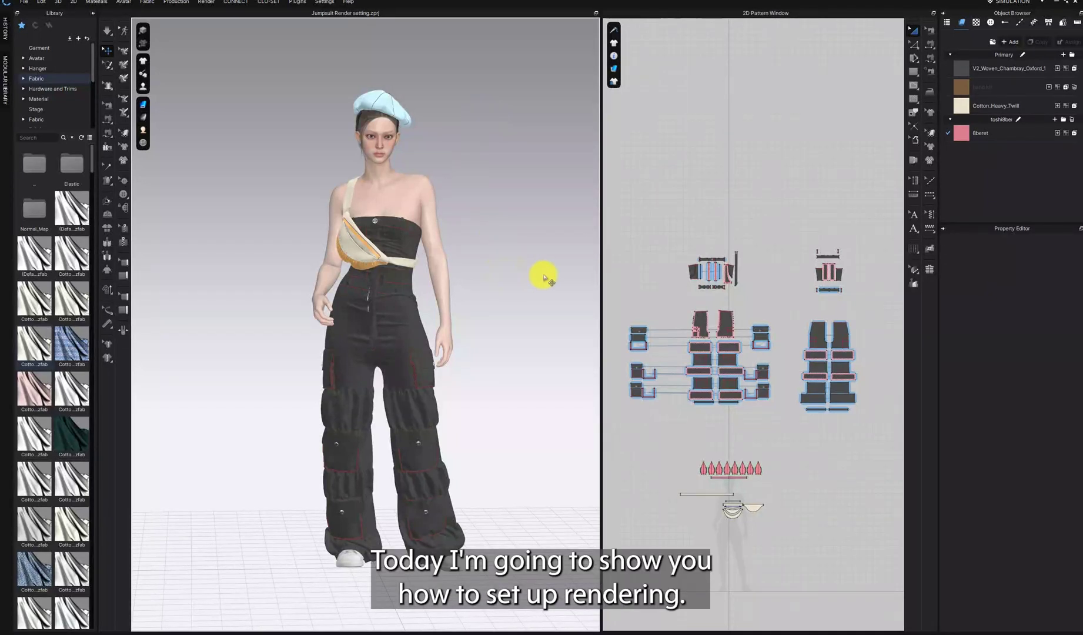
pyautogui.moveTo(515, 283)
pyautogui.mouseDown(button='right')
pyautogui.moveTo(481, 281)
pyautogui.moveTo(515, 281)
pyautogui.moveTo(496, 279)
pyautogui.mouseUp(button='right')
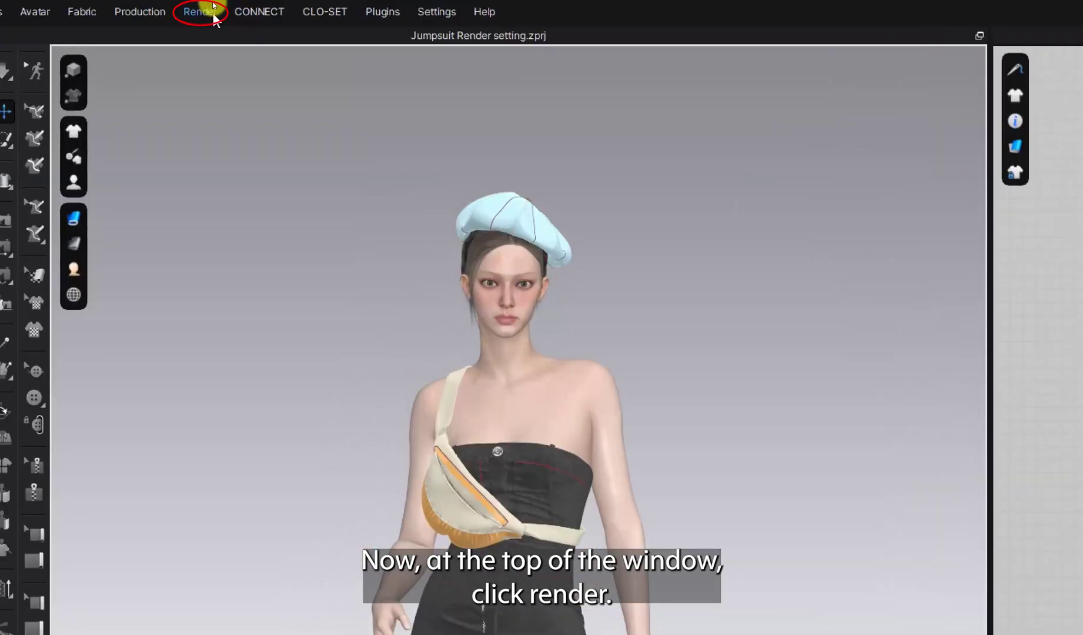
pyautogui.click(211, 13)
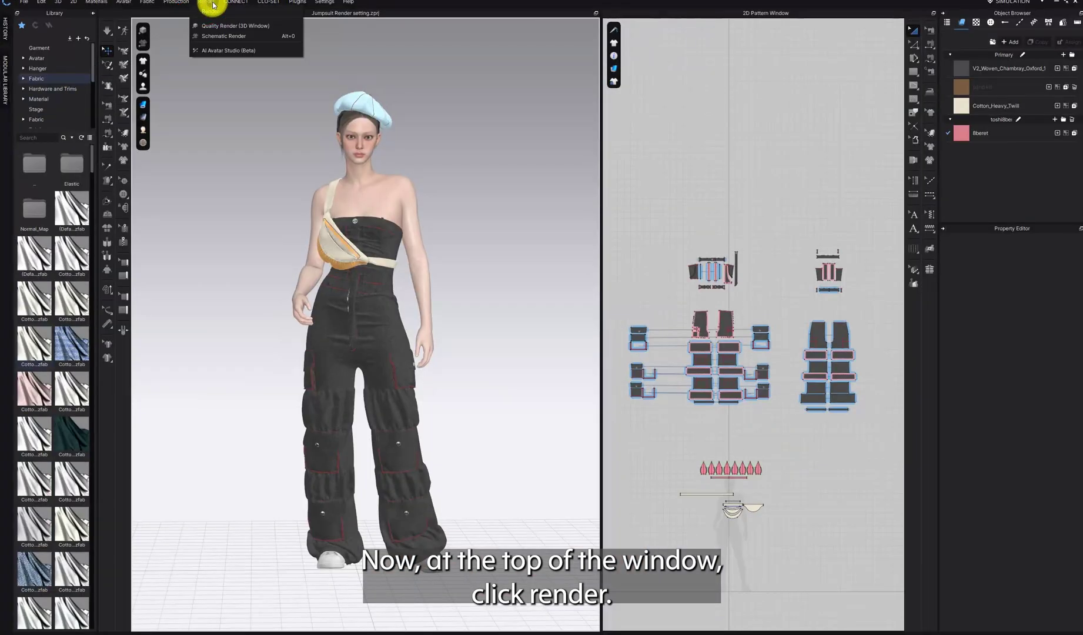
pyautogui.click(217, 12)
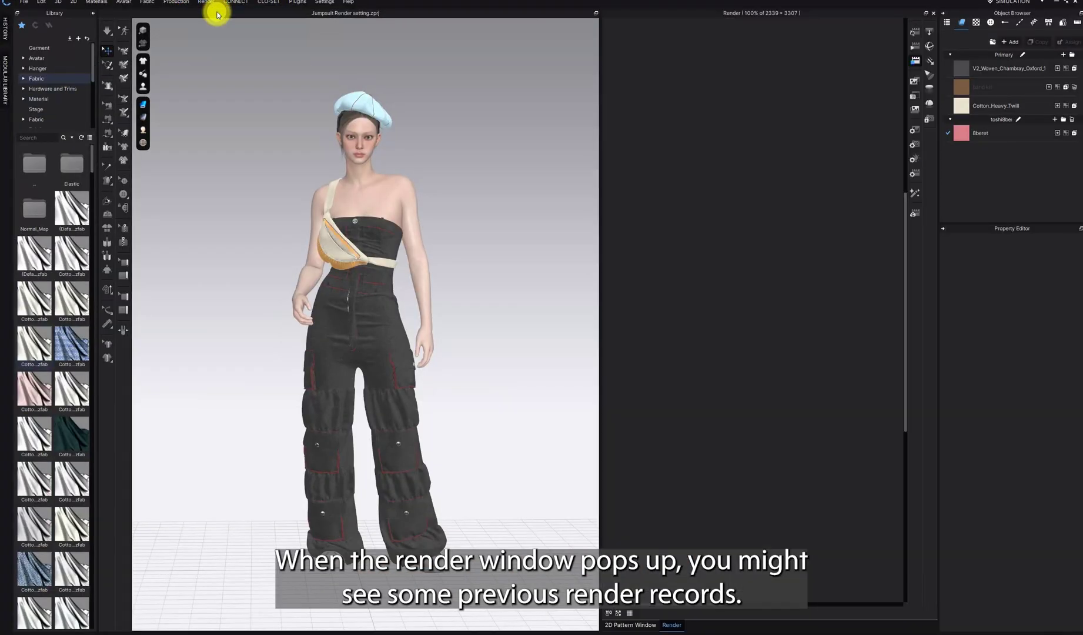
pyautogui.moveTo(600, 240); pyautogui.dragTo(295, 236)
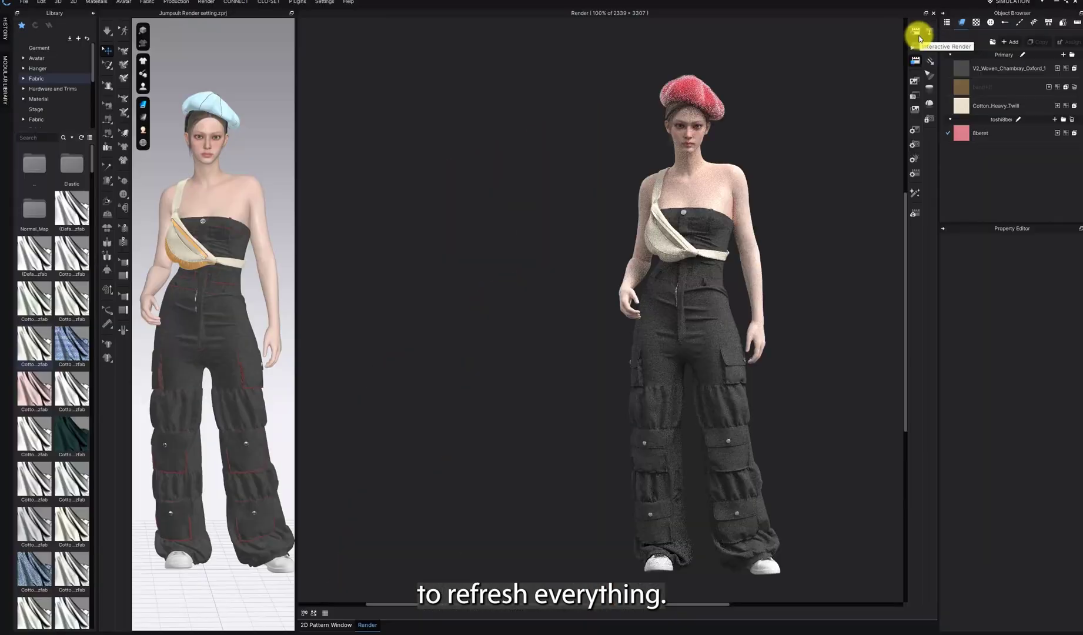
pyautogui.click(928, 80)
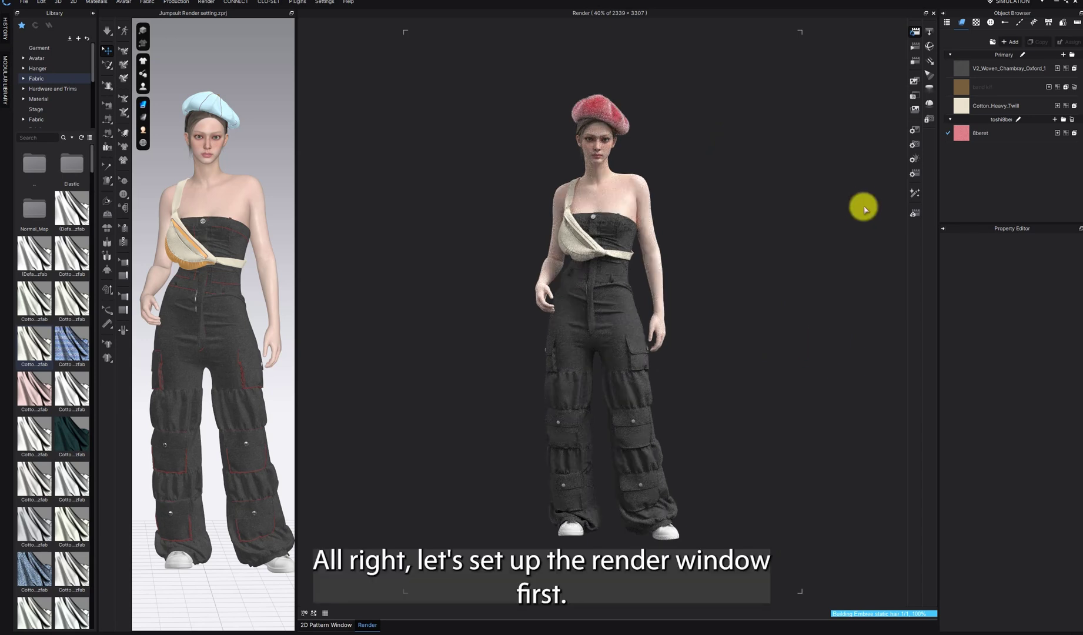
# Set the render image size to A4 and turn off background transparency
pyautogui.click(918, 132)
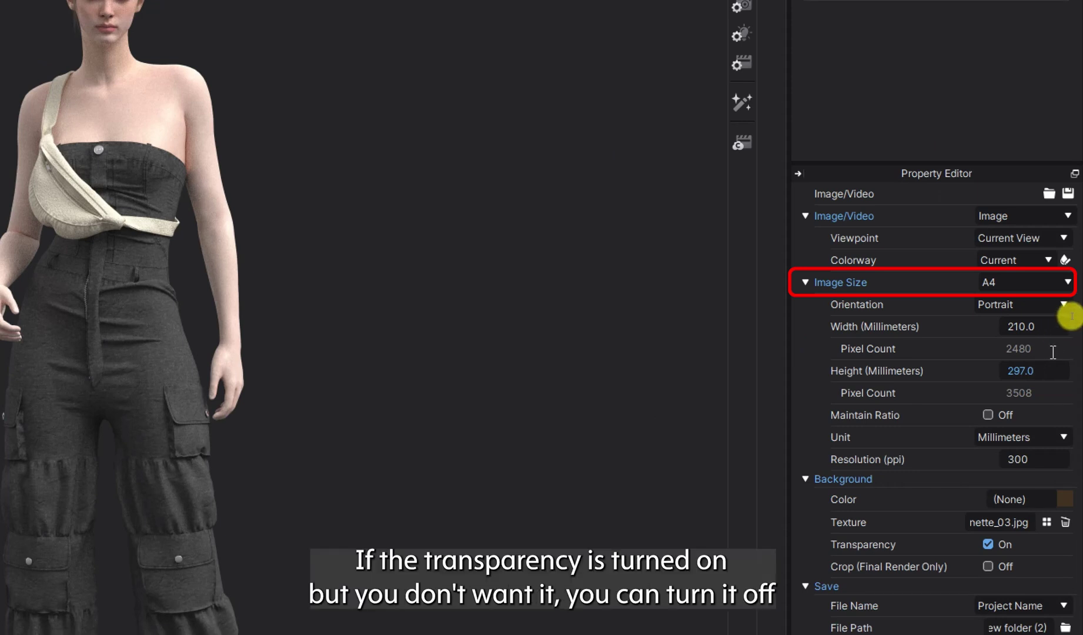
pyautogui.click(1058, 415)
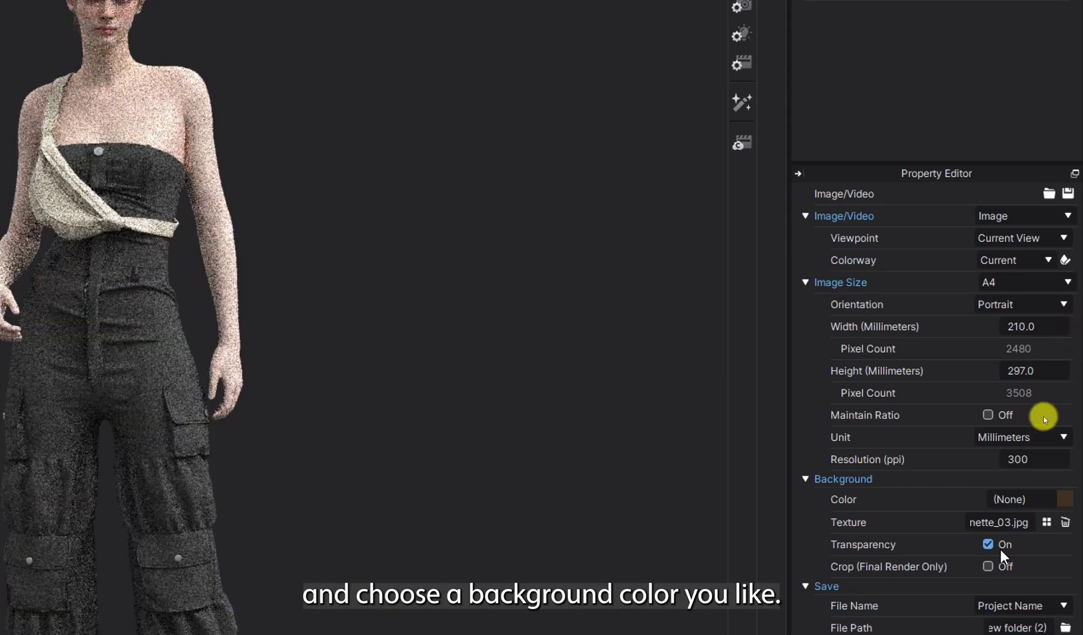
pyautogui.click(988, 545)
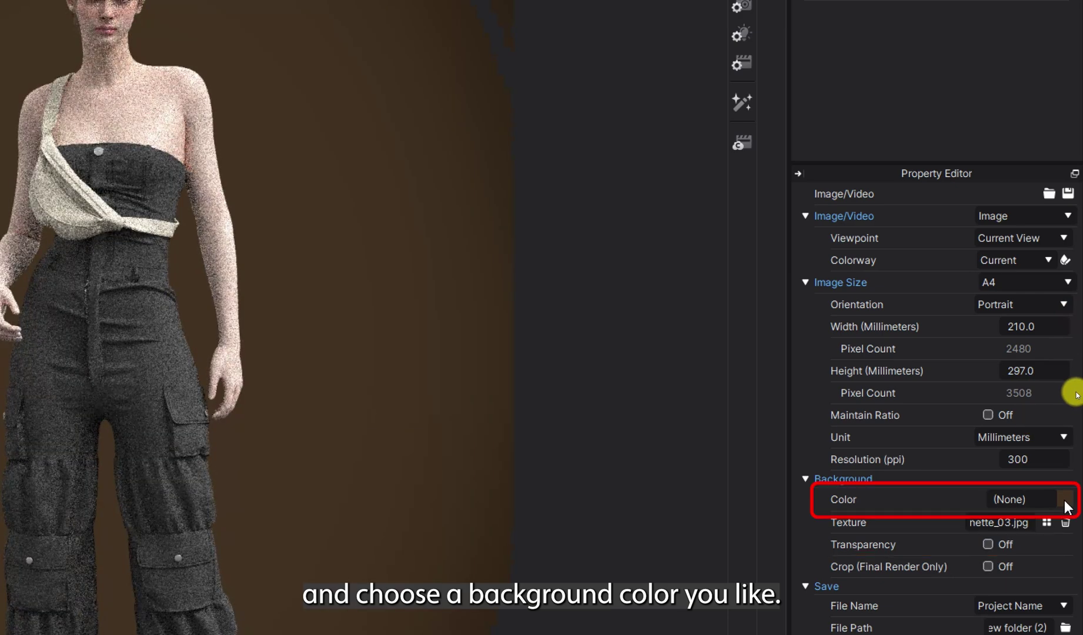
# Set the render background colour to a light grey from the colour palette
pyautogui.click(1066, 502)
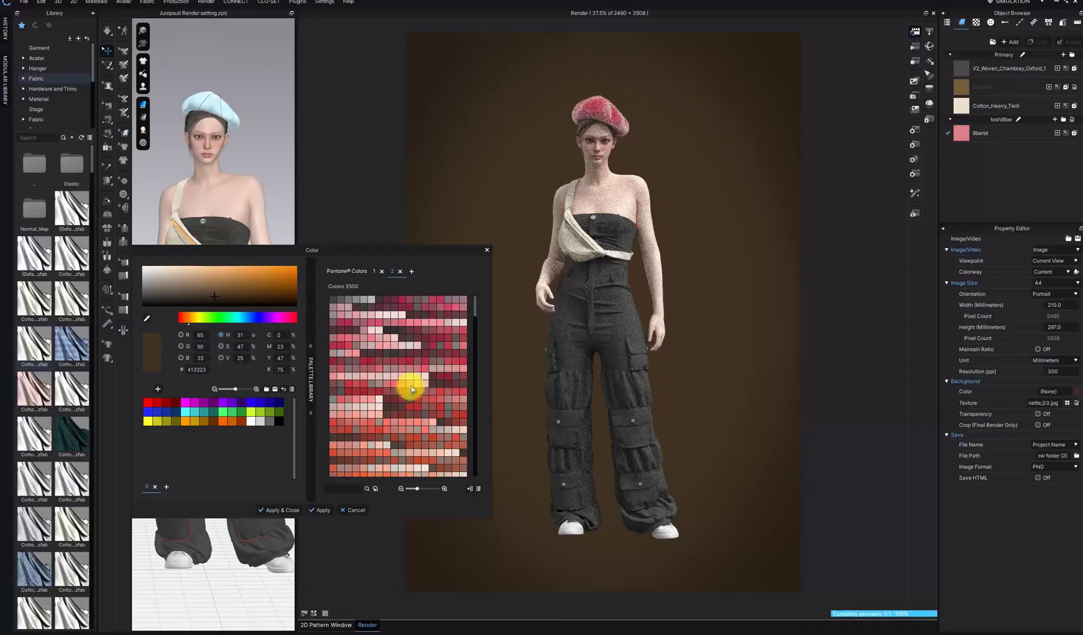
pyautogui.click(374, 300)
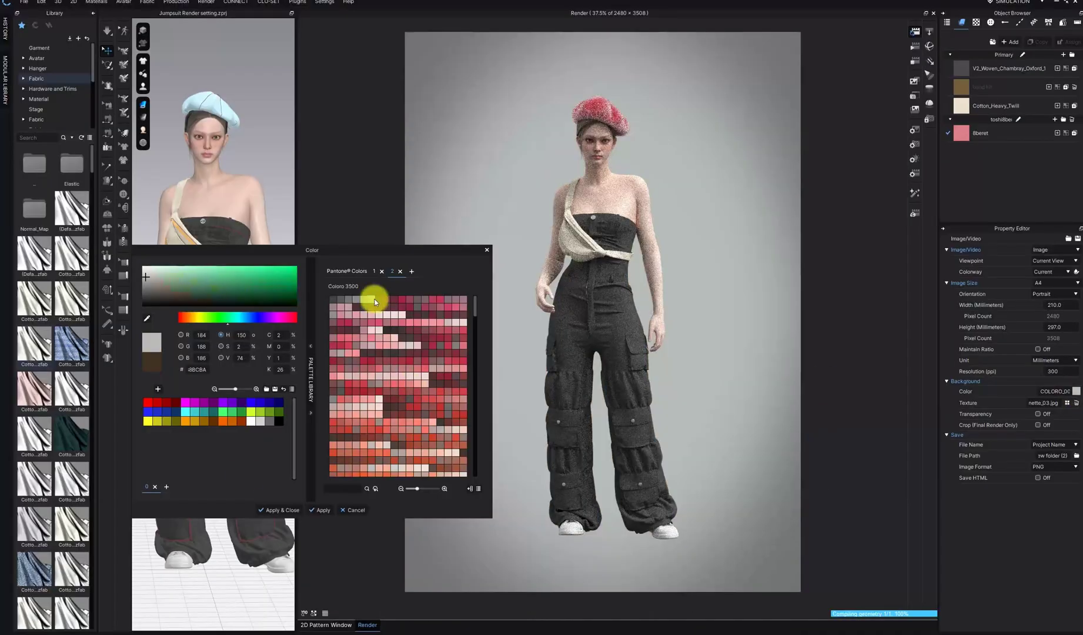
pyautogui.click(270, 511)
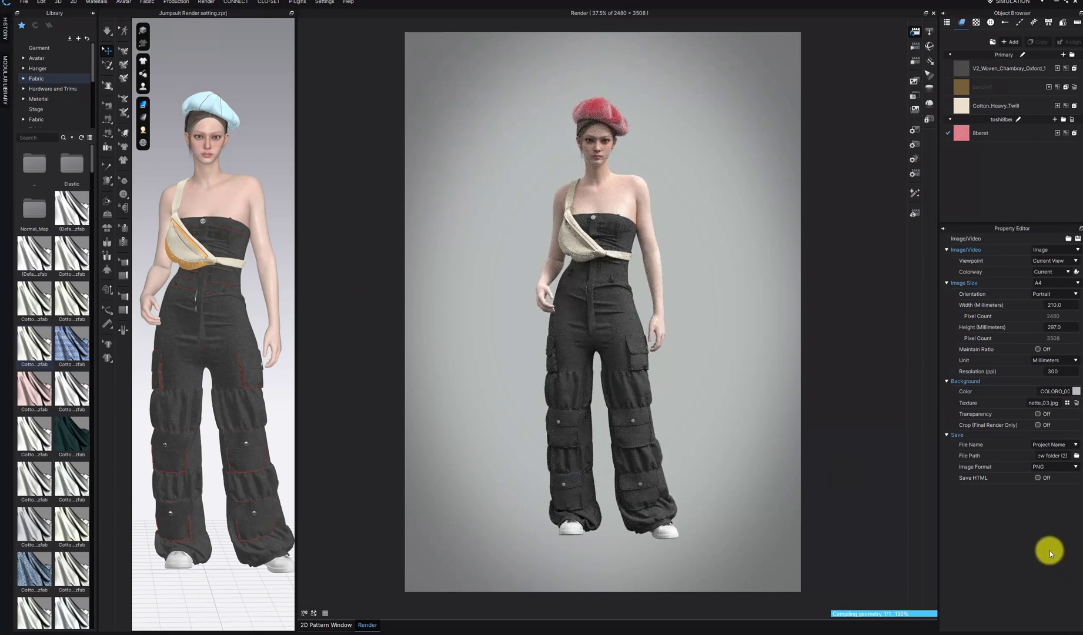
# Inspect the render at 100% zoom around the upper body, then fitted to the view with the grid overlay shown briefly
pyautogui.scroll(3, 203, 292)
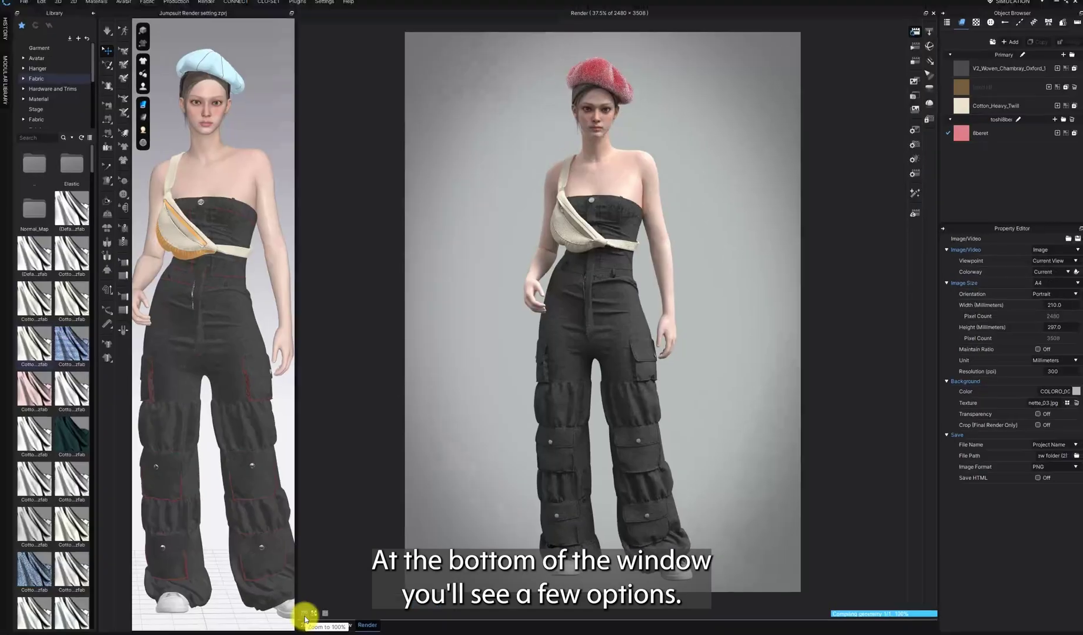
pyautogui.click(304, 583)
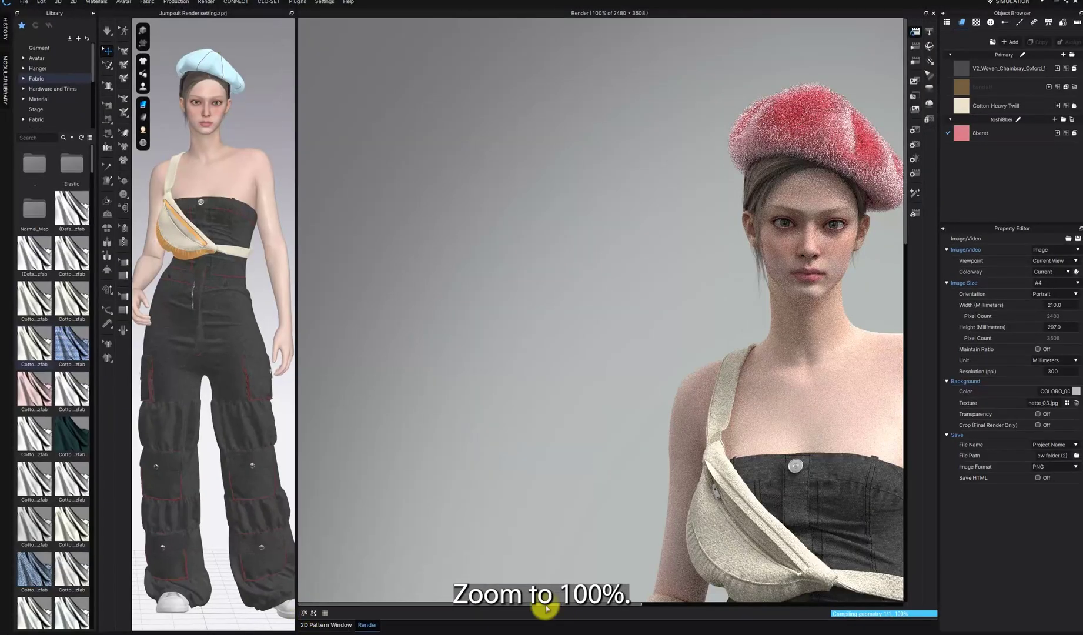
pyautogui.moveTo(610, 605); pyautogui.dragTo(736, 606)
pyautogui.moveTo(909, 77); pyautogui.dragTo(898, 137)
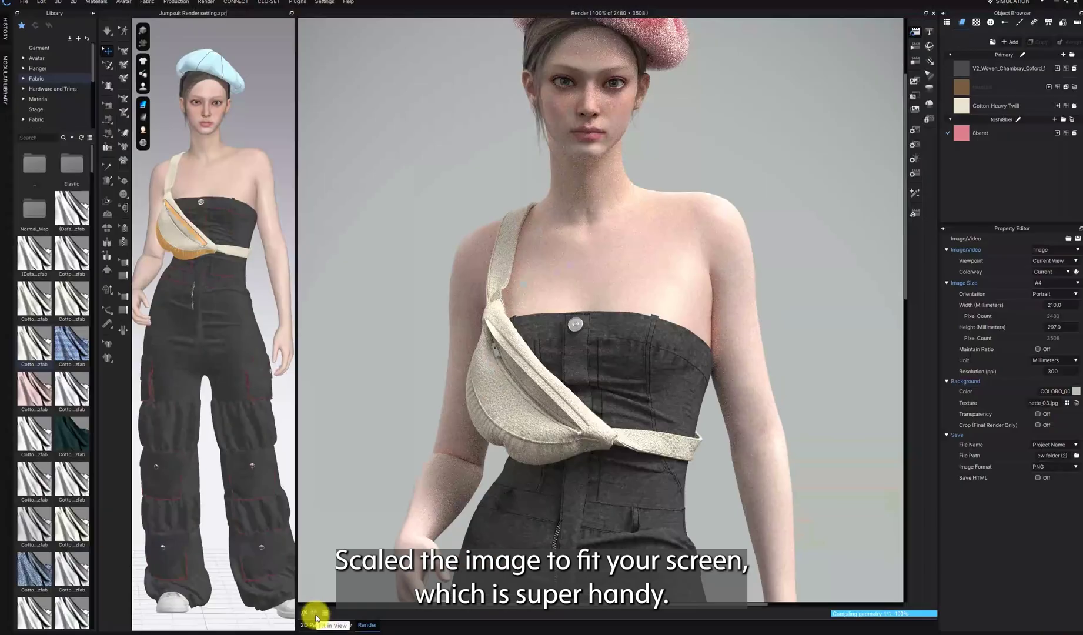
pyautogui.click(314, 613)
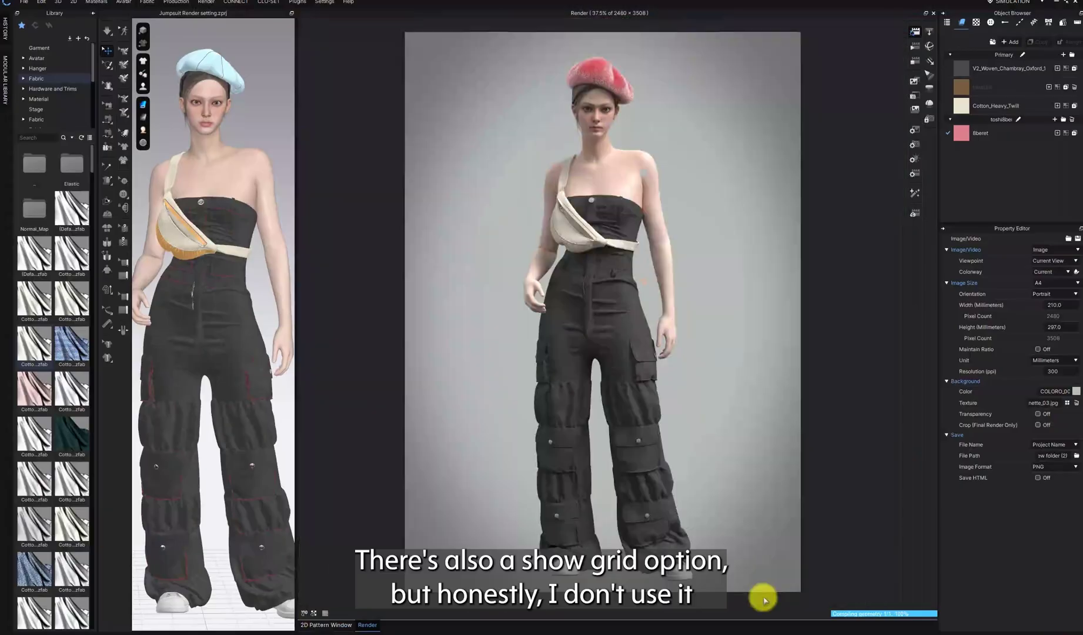
pyautogui.click(324, 615)
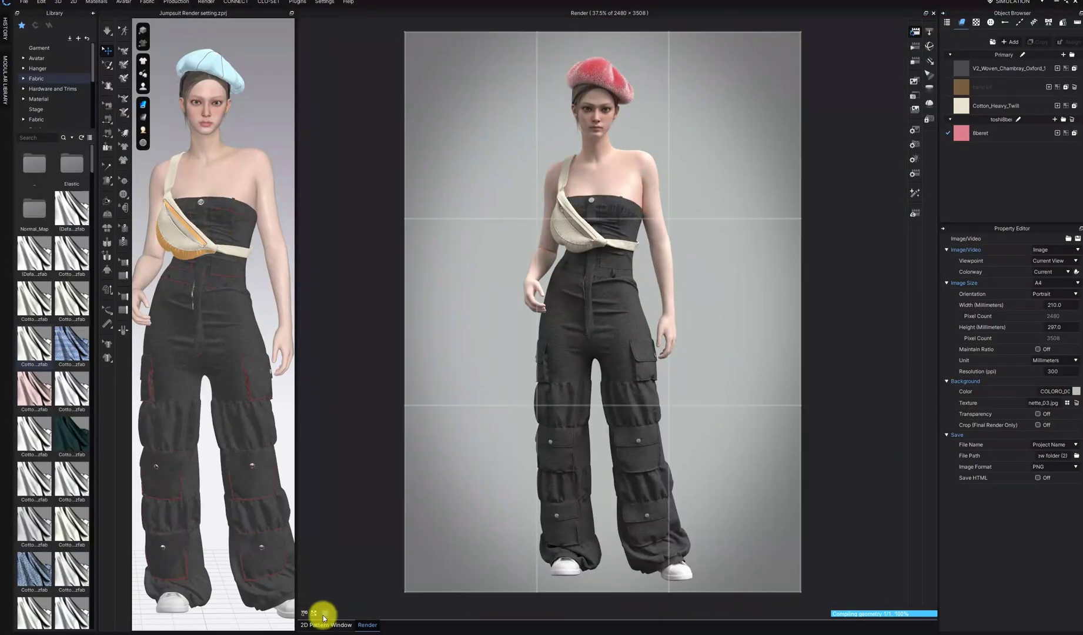
pyautogui.click(324, 615)
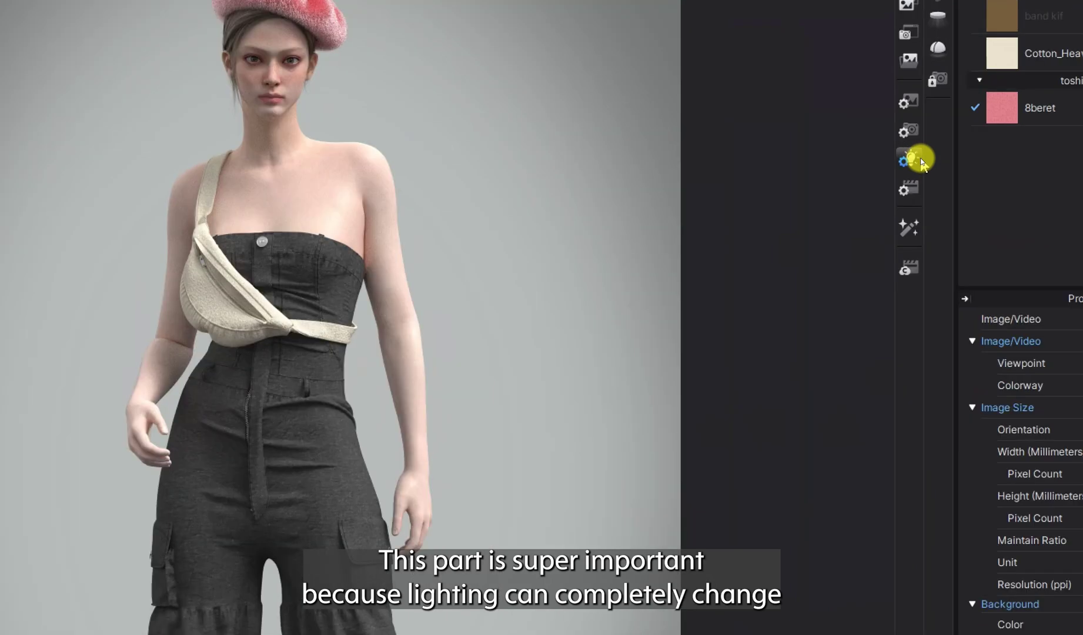
# Try the Swimmingpool light preset on the render and switch to the Studio_HighContrast preset
pyautogui.click(921, 158)
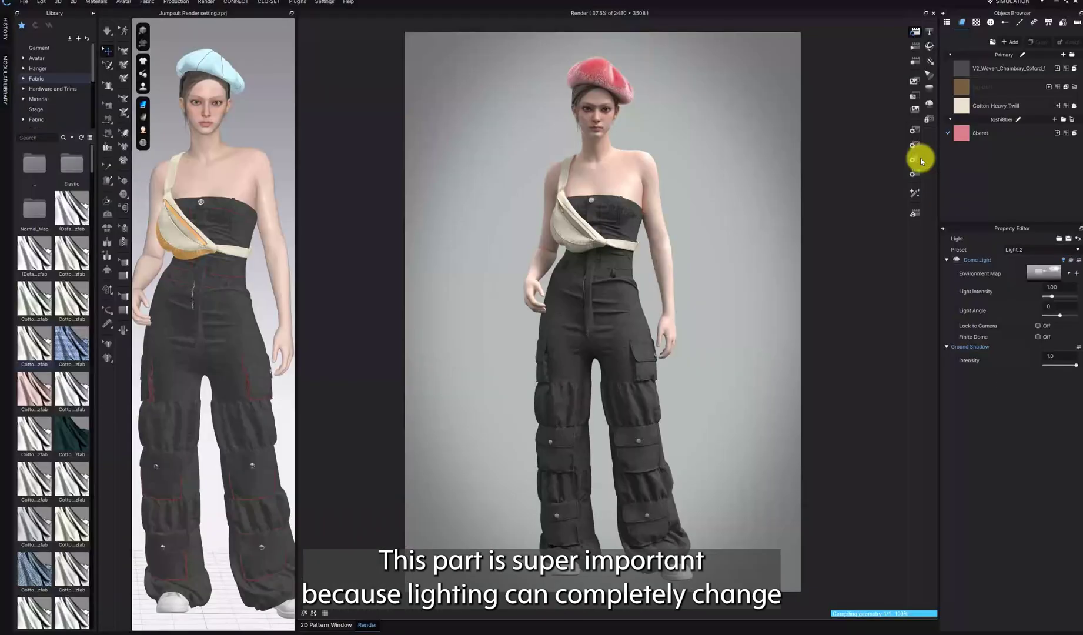
pyautogui.click(1078, 252)
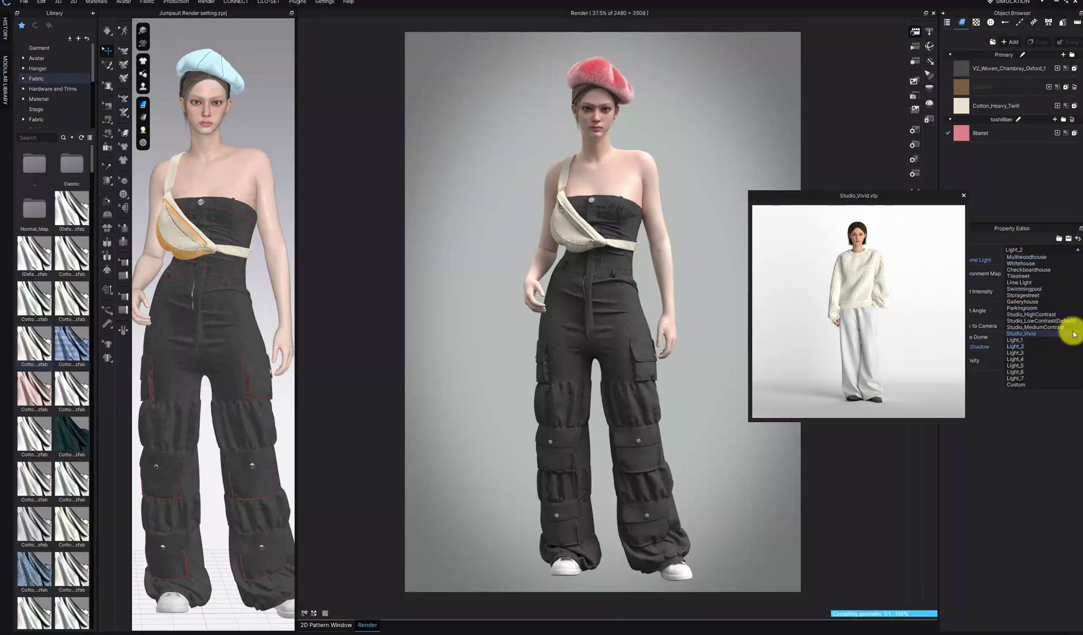
pyautogui.click(1041, 290)
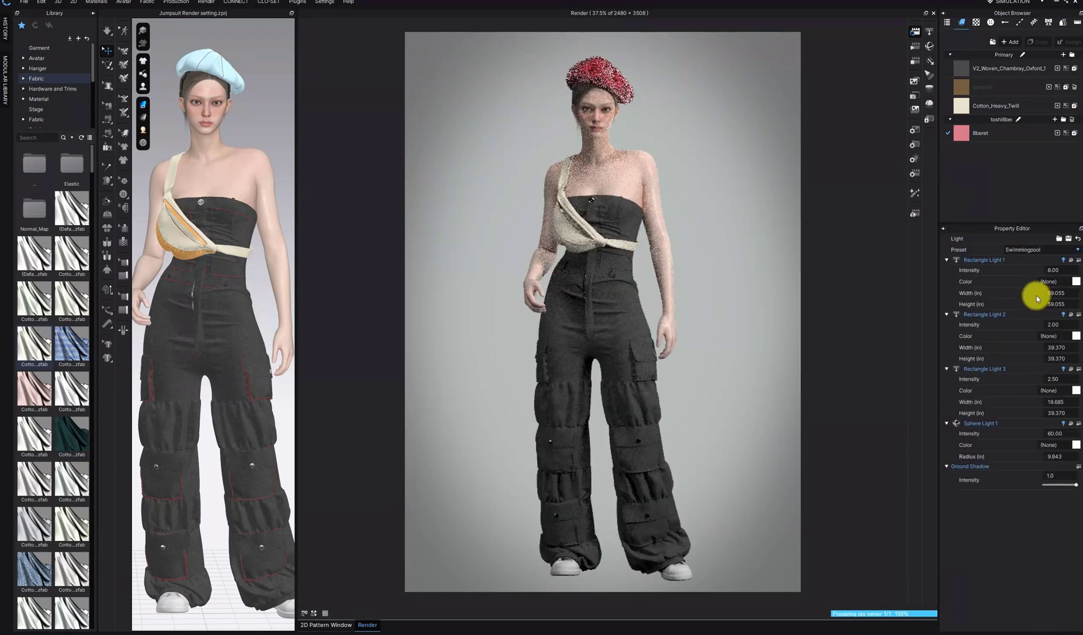
pyautogui.click(1064, 249)
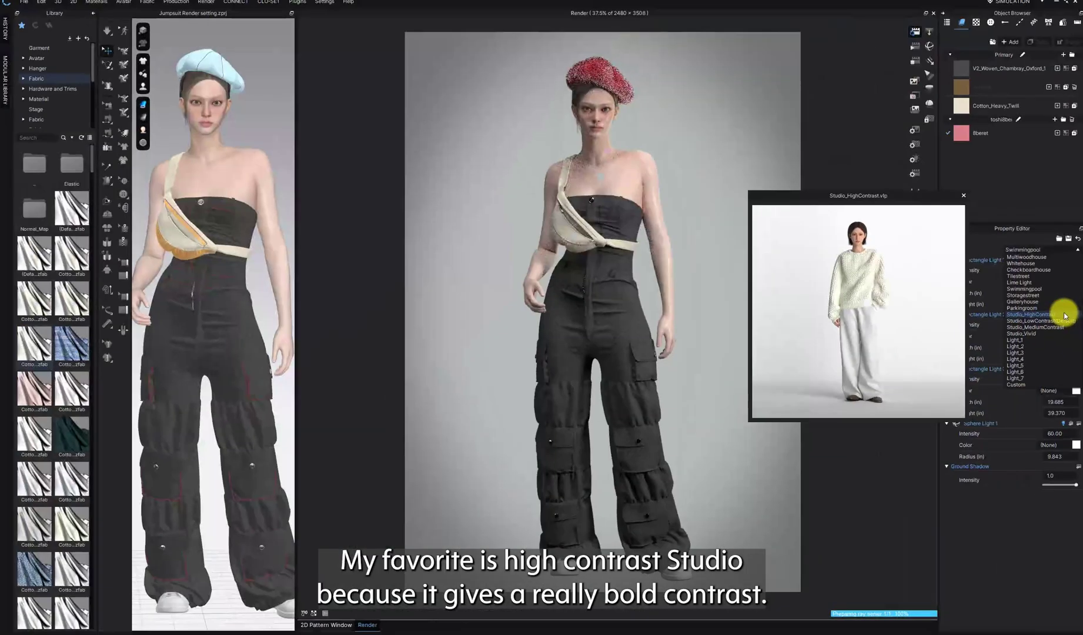
pyautogui.click(1065, 315)
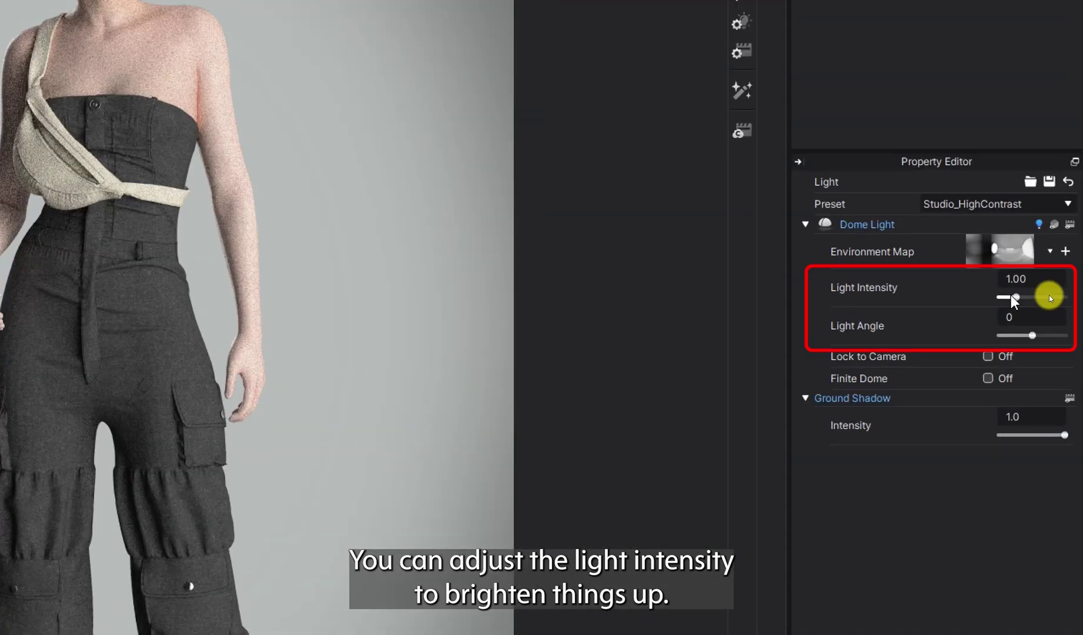
# Raise the dome light's intensity to 1.24 and adjust its light angle
pyautogui.moveTo(1011, 297); pyautogui.dragTo(1022, 300)
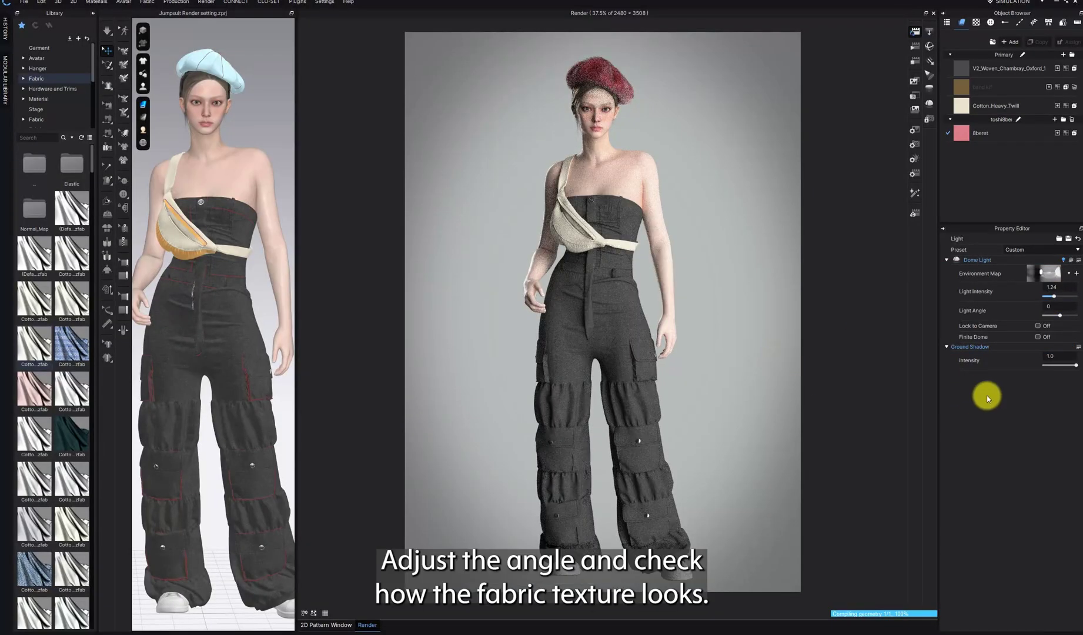
pyautogui.moveTo(1065, 316); pyautogui.dragTo(1069, 317)
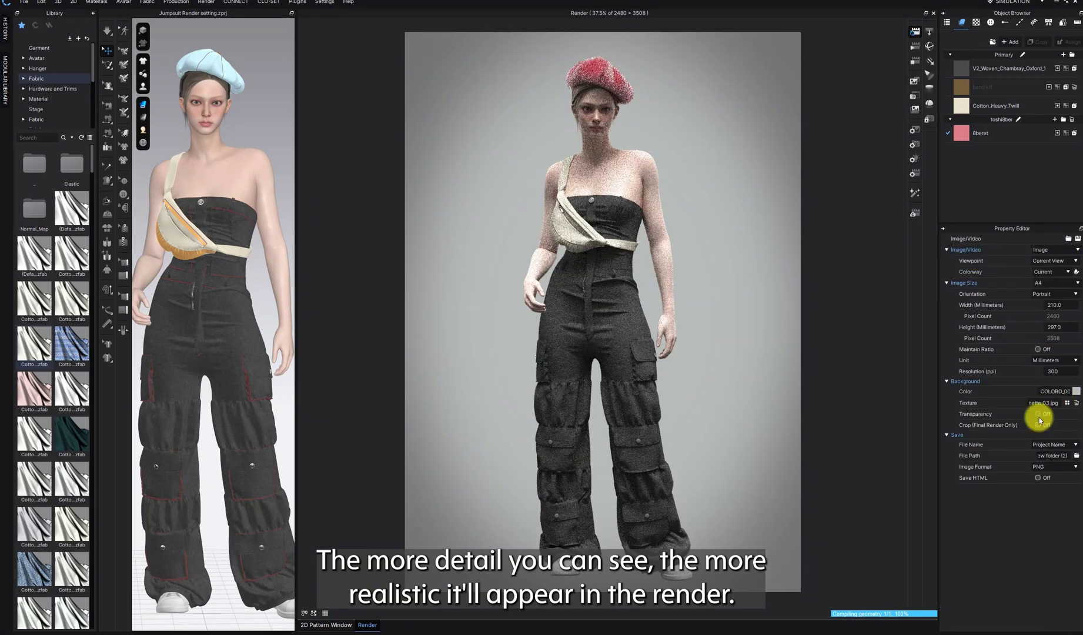
# Turn on background transparency for the render image and open the list of light presets
pyautogui.click(1039, 415)
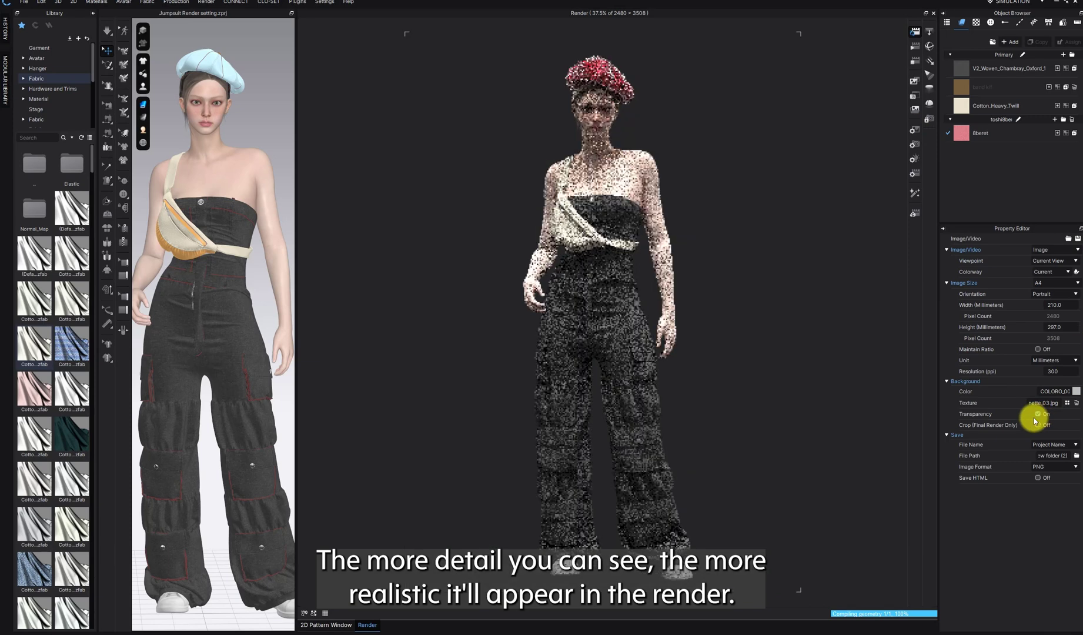
pyautogui.click(921, 170)
pyautogui.click(1045, 250)
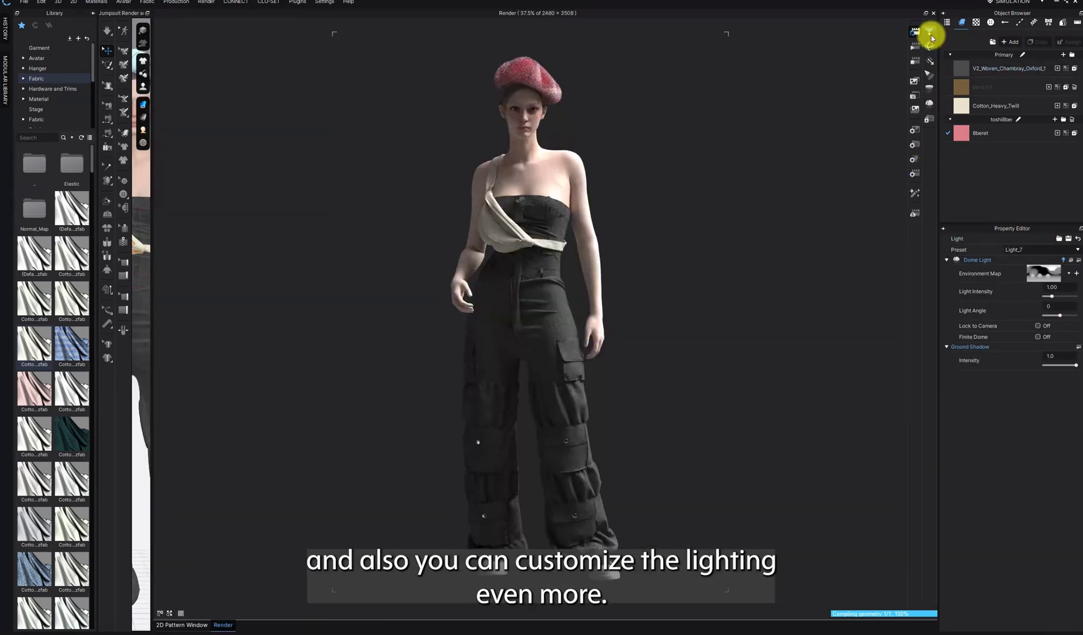
# Add a rectangle light to the scene and hide its light panel from the render
pyautogui.click(932, 35)
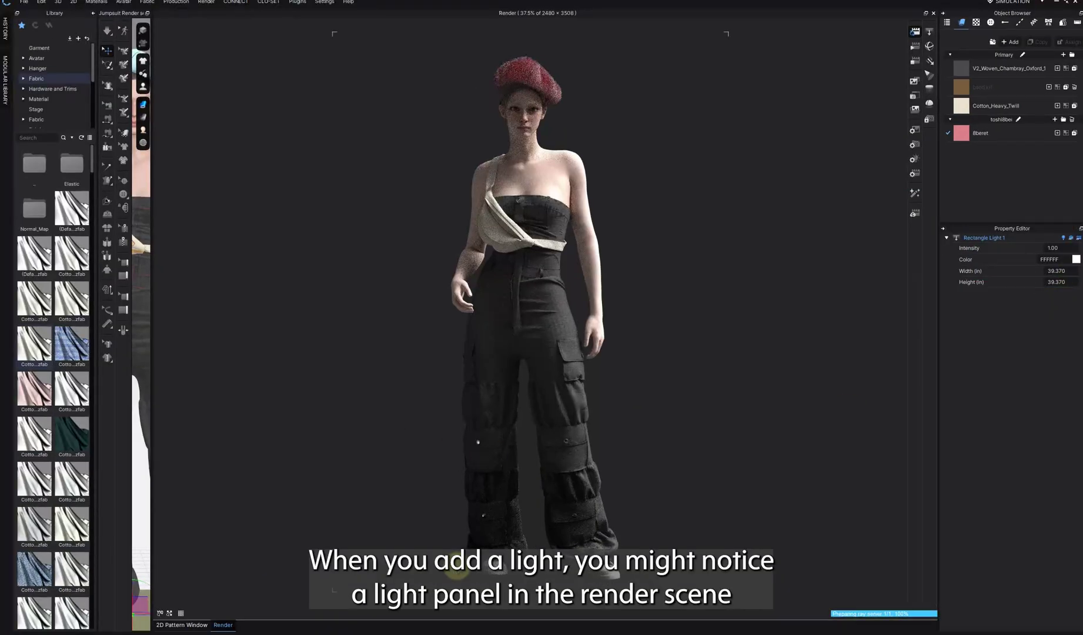
pyautogui.moveTo(151, 435); pyautogui.dragTo(419, 460)
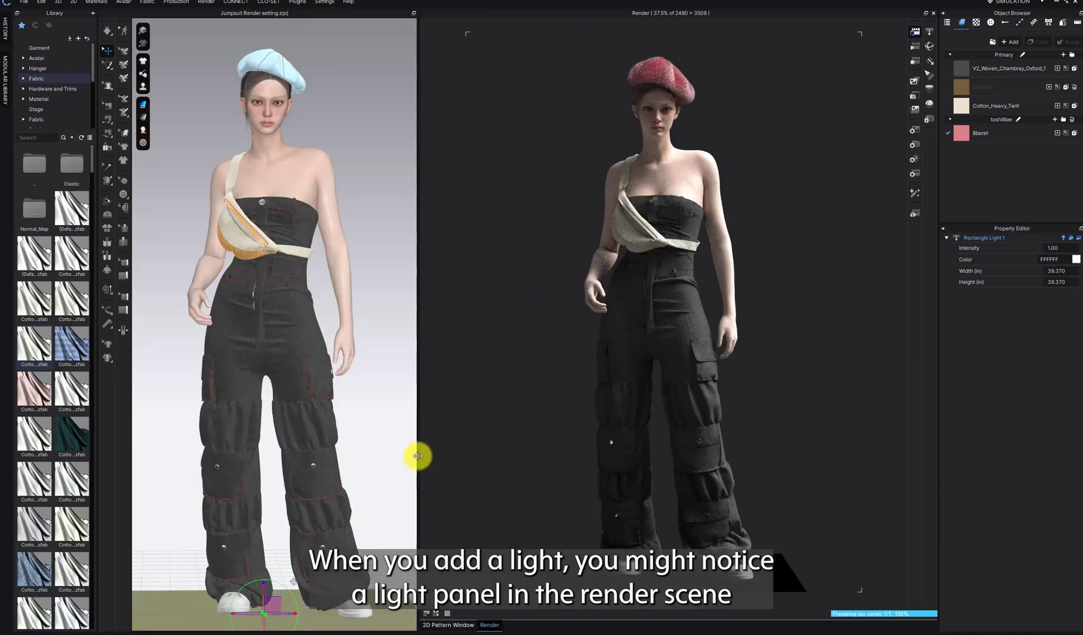
pyautogui.rightClick(315, 620)
pyautogui.click(332, 632)
pyautogui.scroll(3, 367, 352)
pyautogui.rightClick(284, 505)
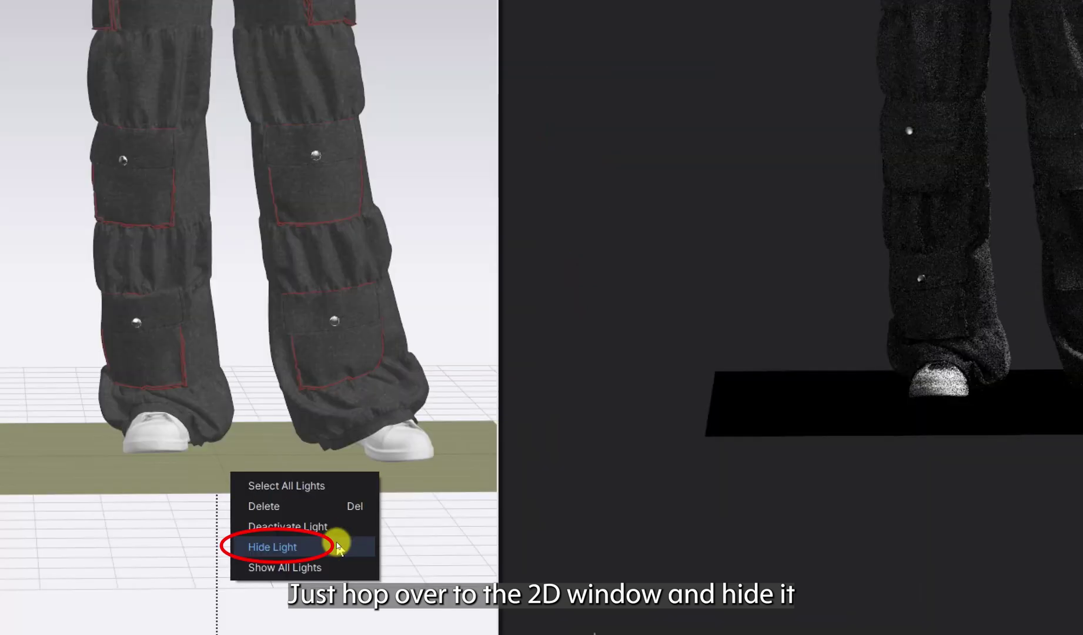
pyautogui.click(339, 547)
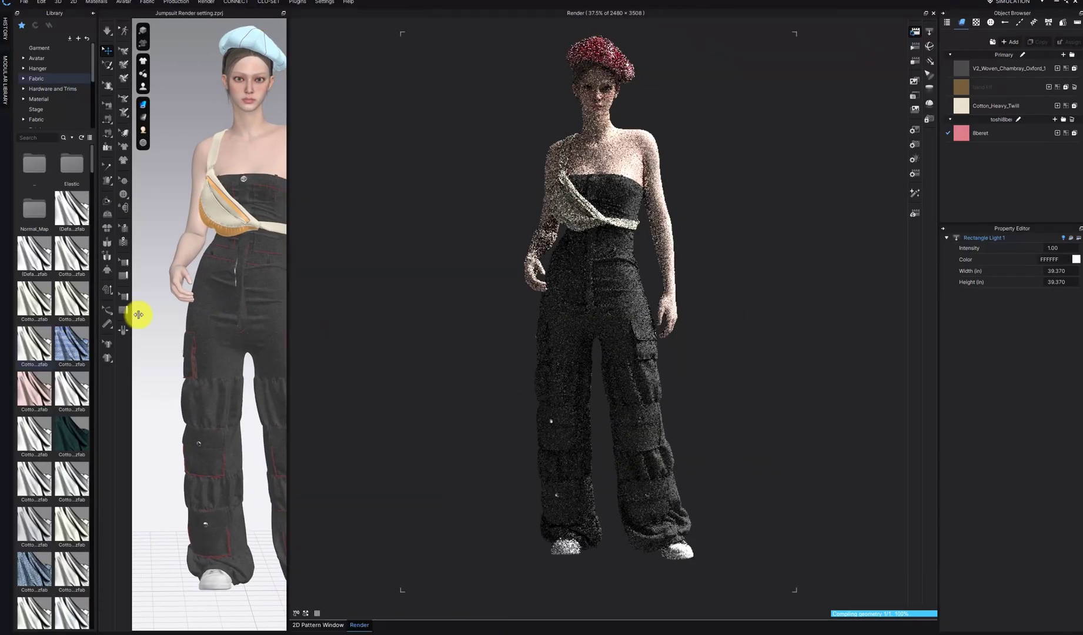
# Add a sphere, directional, spot and IES light to the scene, and try adding another dome light
pyautogui.moveTo(138, 315); pyautogui.dragTo(150, 318)
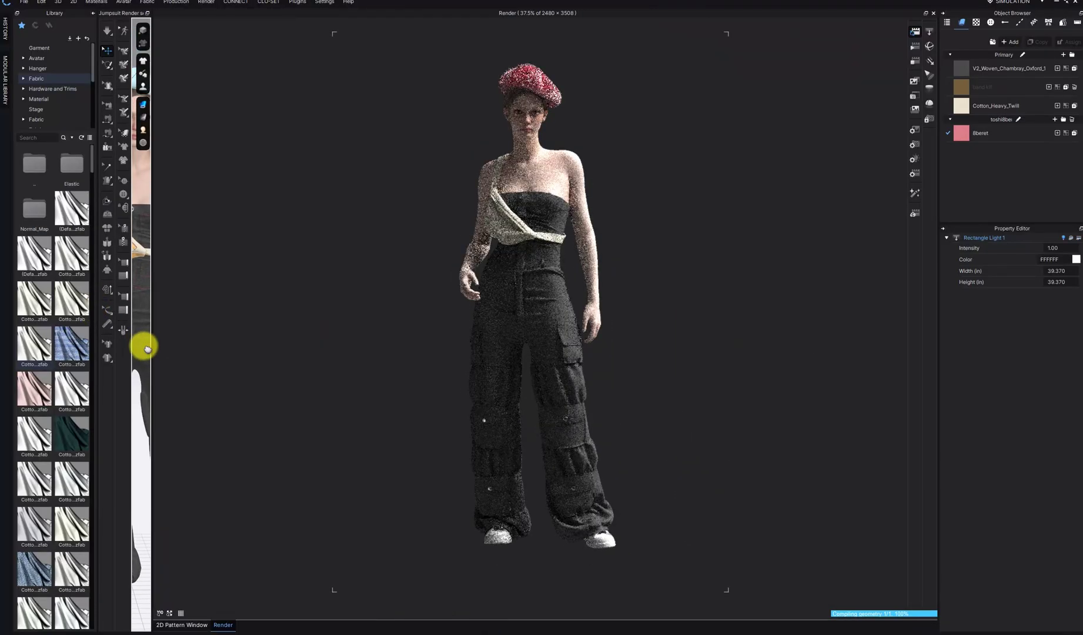
pyautogui.click(929, 47)
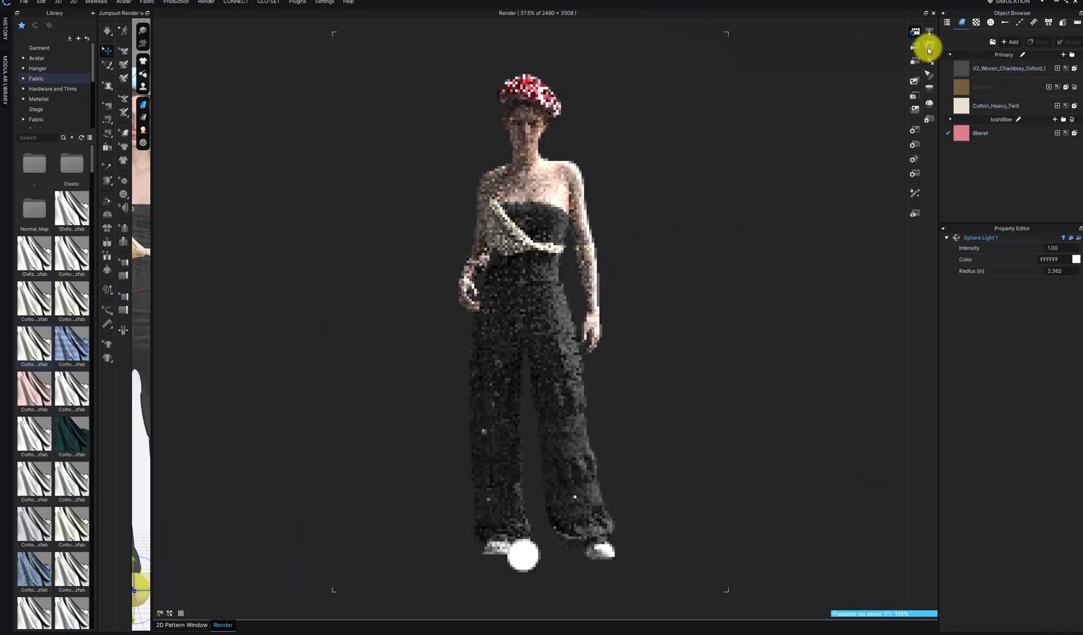
pyautogui.click(931, 61)
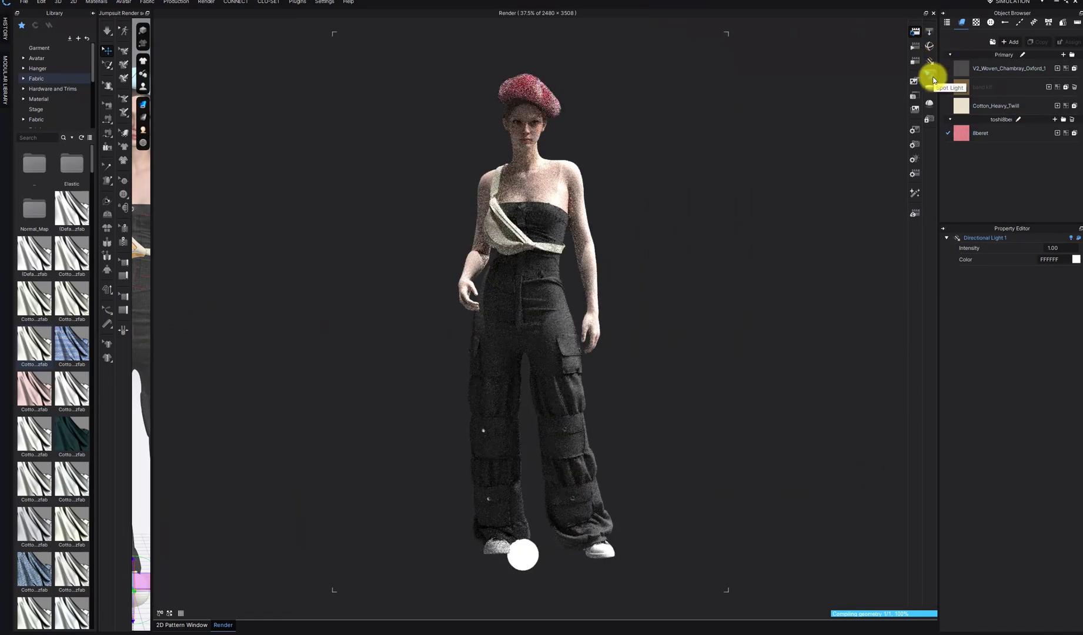
pyautogui.click(932, 77)
pyautogui.click(931, 90)
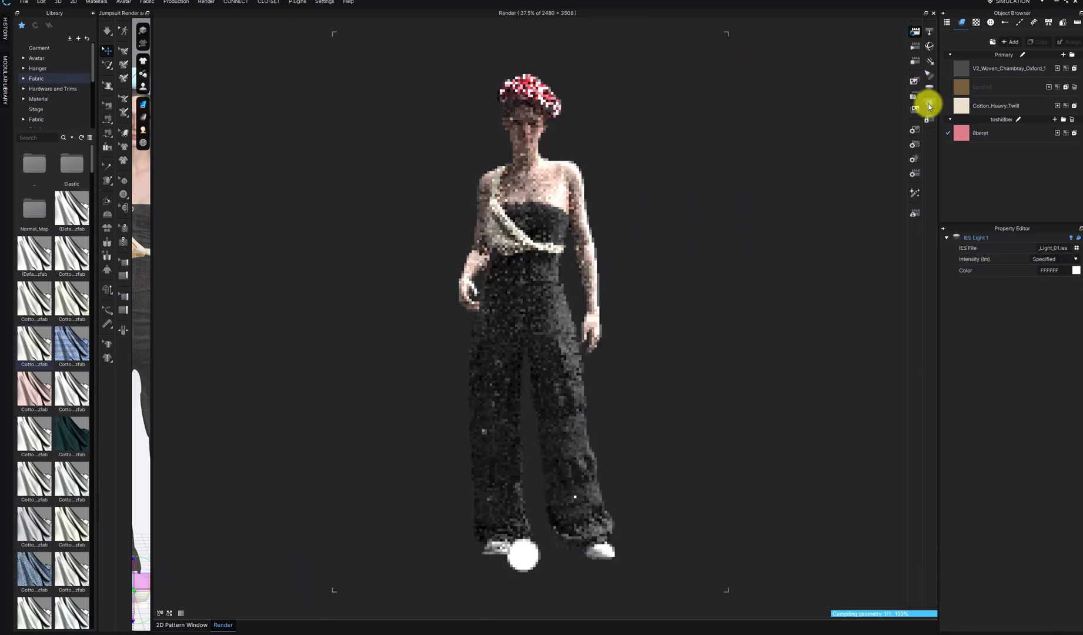
pyautogui.click(929, 107)
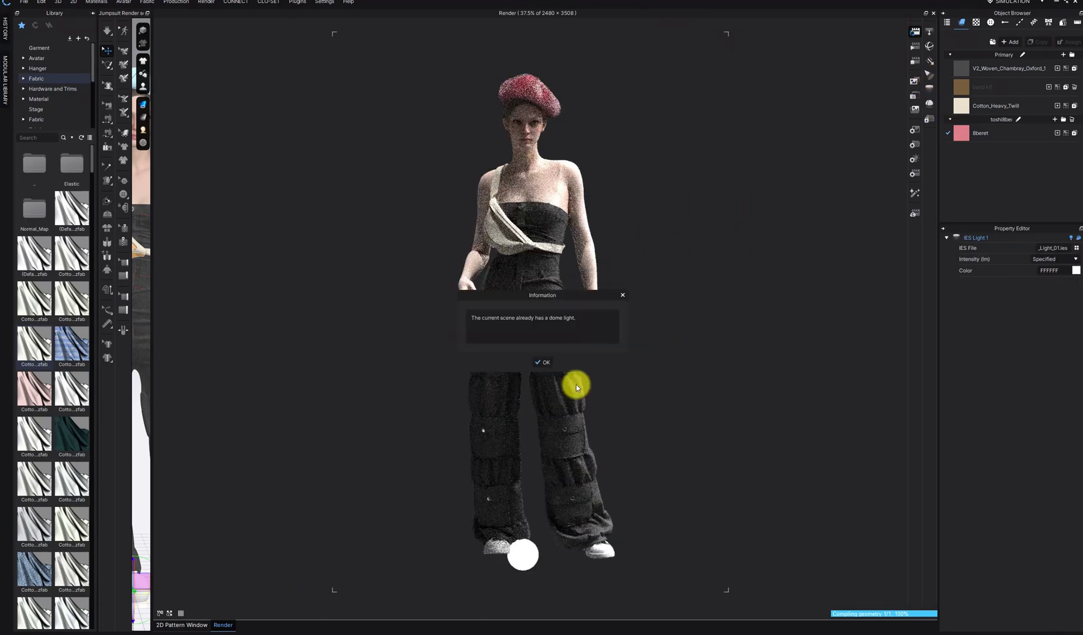
# Hide the sphere light's shape from the render, and turn off the IES light and the spot light
pyautogui.rightClick(150, 602)
pyautogui.click(160, 613)
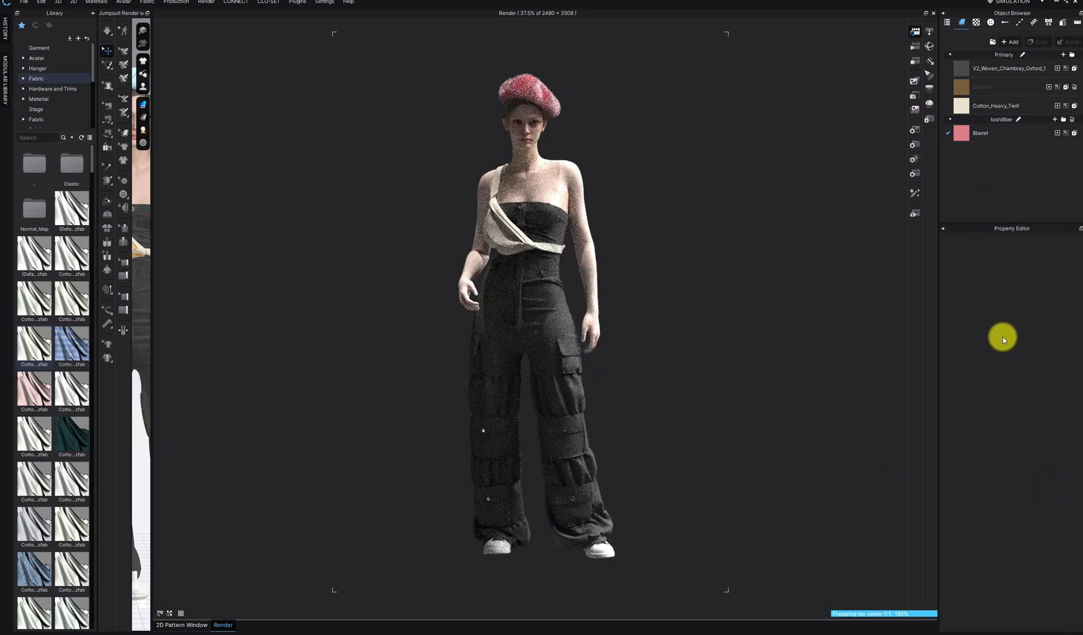
pyautogui.click(917, 162)
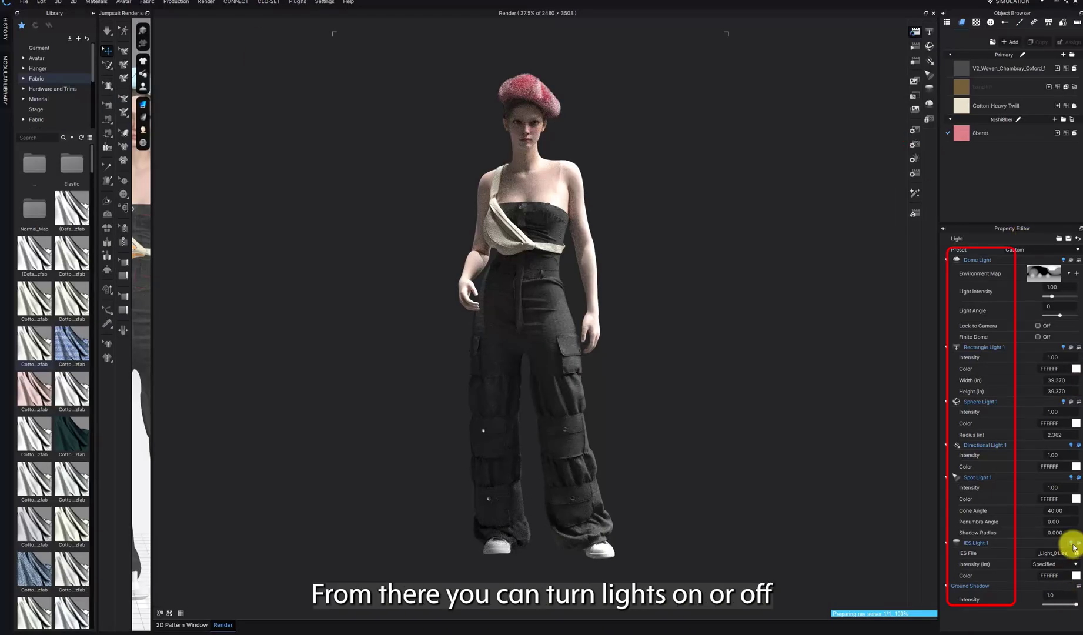
pyautogui.click(1071, 544)
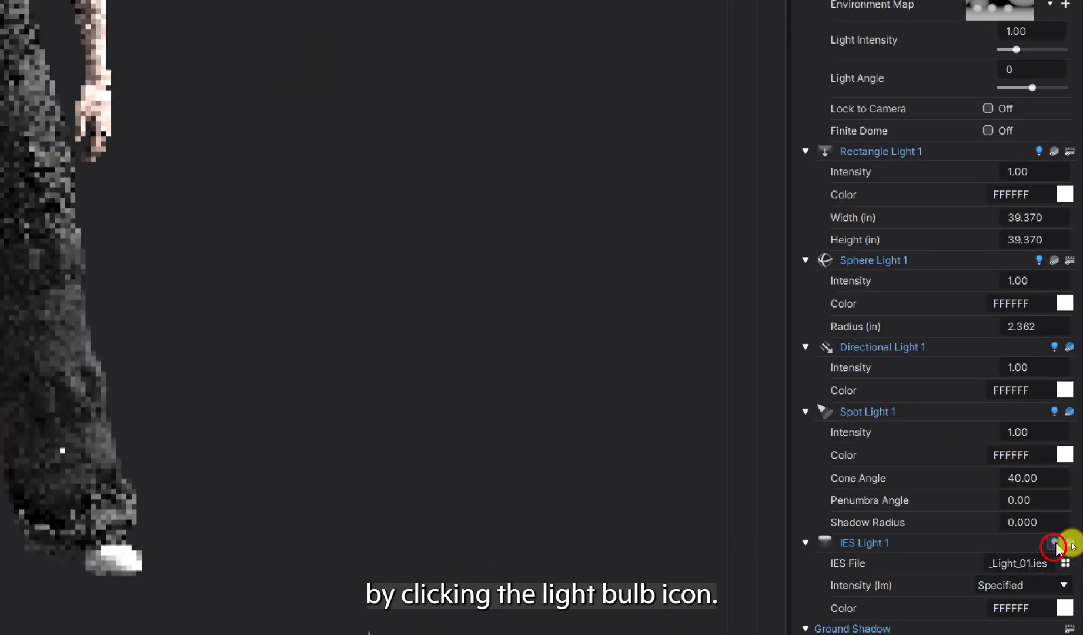
pyautogui.click(1071, 477)
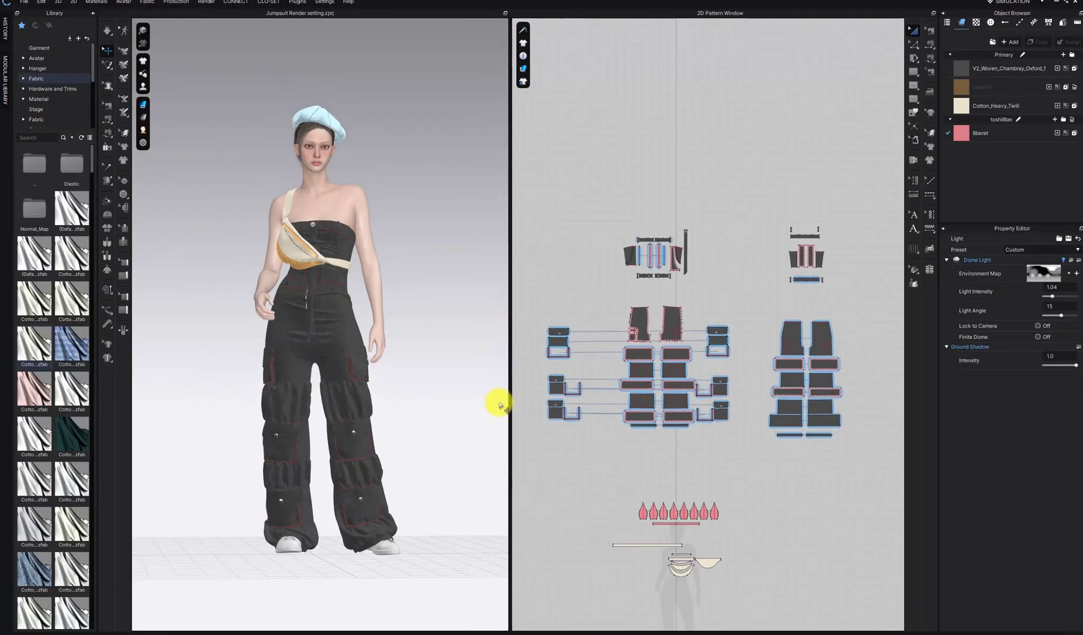
# Hide the whole avatar in the 3D garment view and show it again
pyautogui.moveTo(458, 402); pyautogui.dragTo(449, 402)
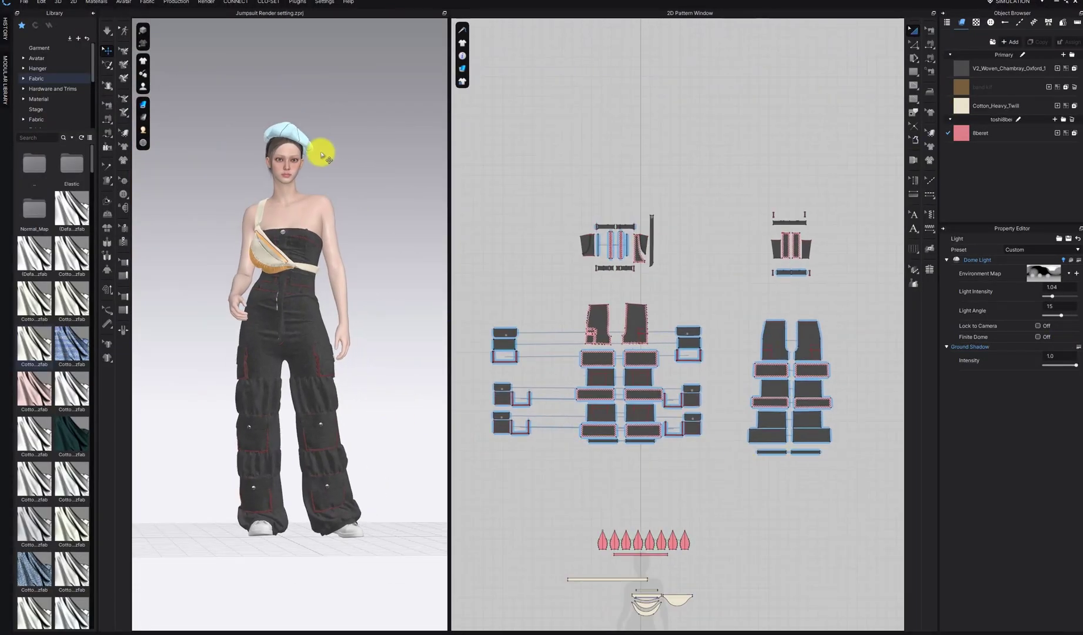
pyautogui.scroll(3, 293, 191)
pyautogui.click(283, 170)
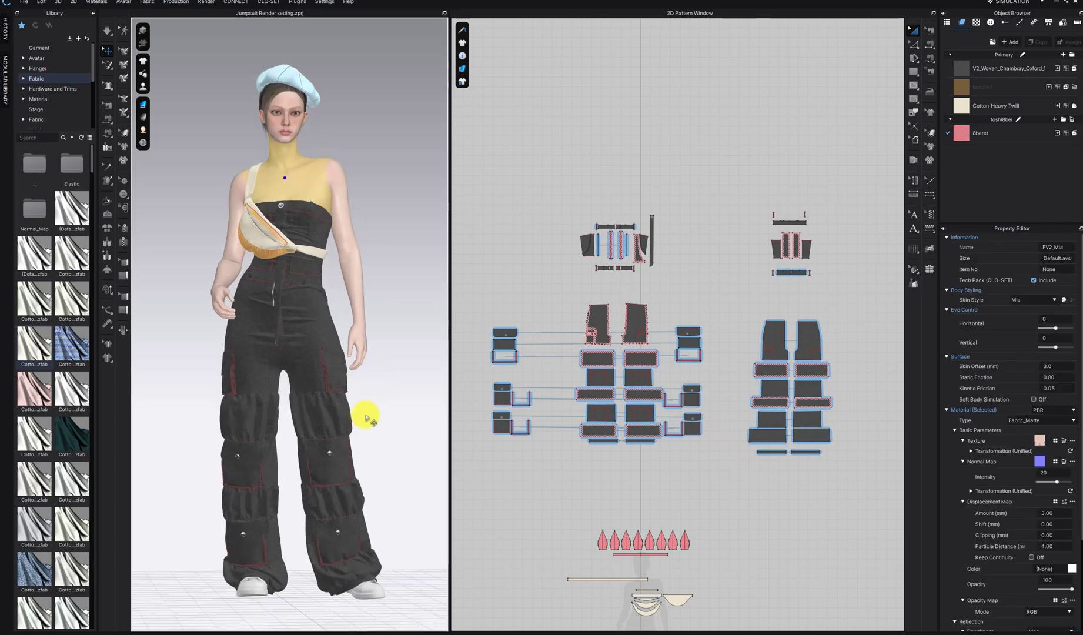
pyautogui.scroll(-2, 363, 415)
pyautogui.click(143, 86)
pyautogui.click(171, 102)
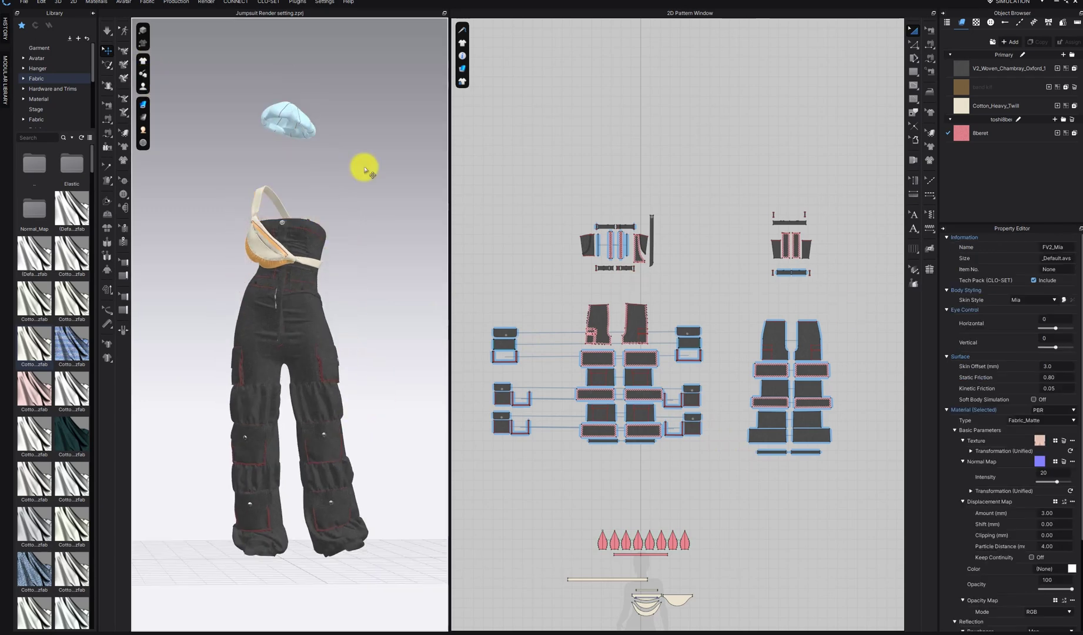
pyautogui.moveTo(367, 172); pyautogui.dragTo(352, 223, button='right')
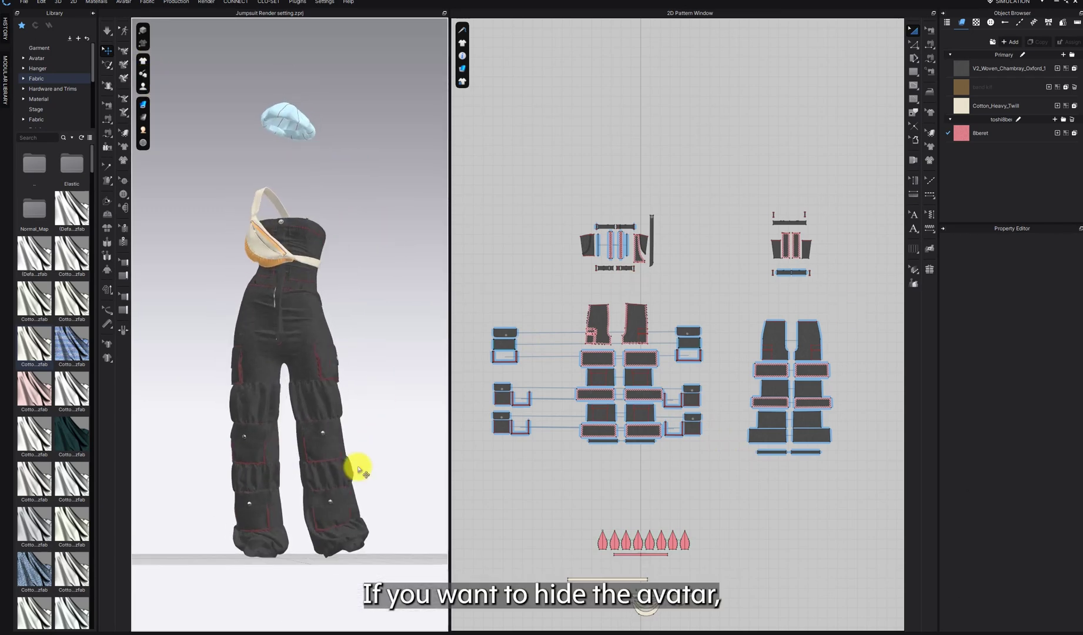
pyautogui.click(143, 86)
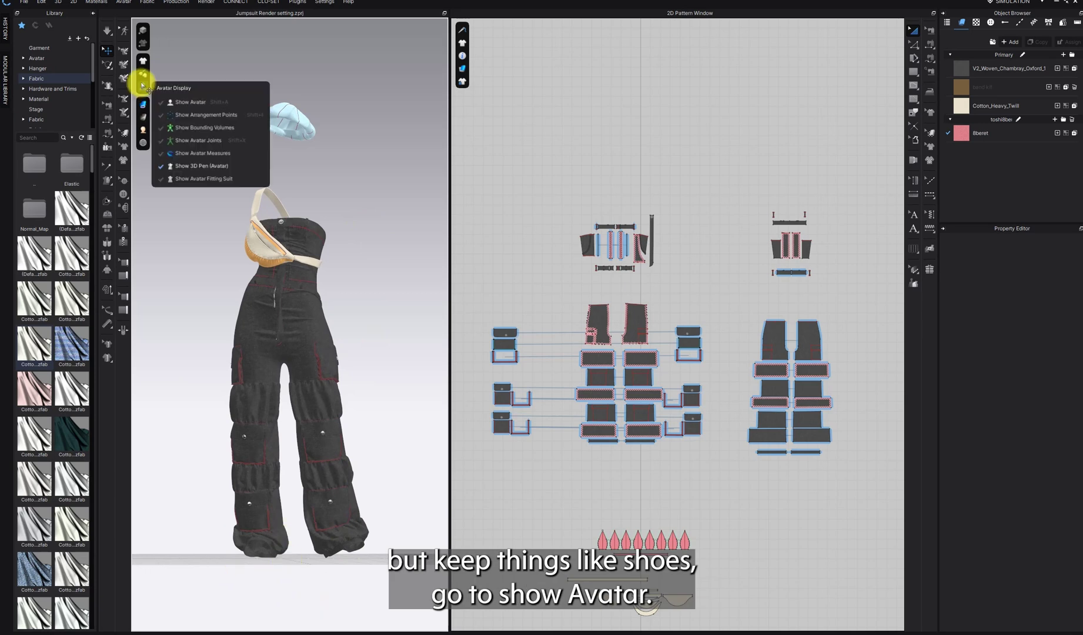
pyautogui.click(188, 103)
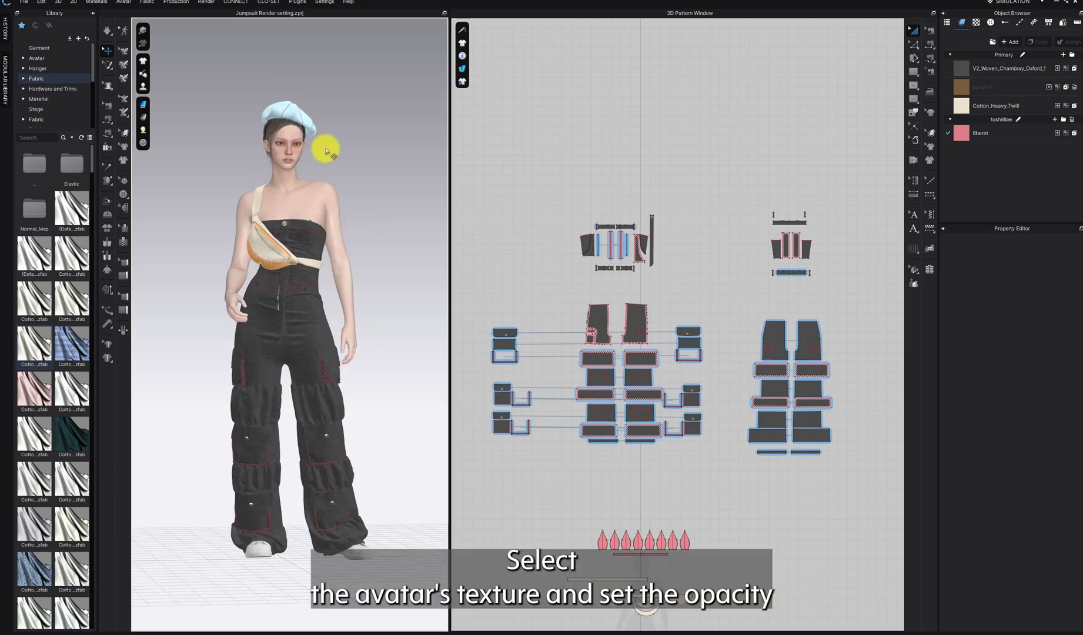
# Set the opacity of the avatar's skin material to 0, leaving the garments and shoes visible
pyautogui.click(282, 159)
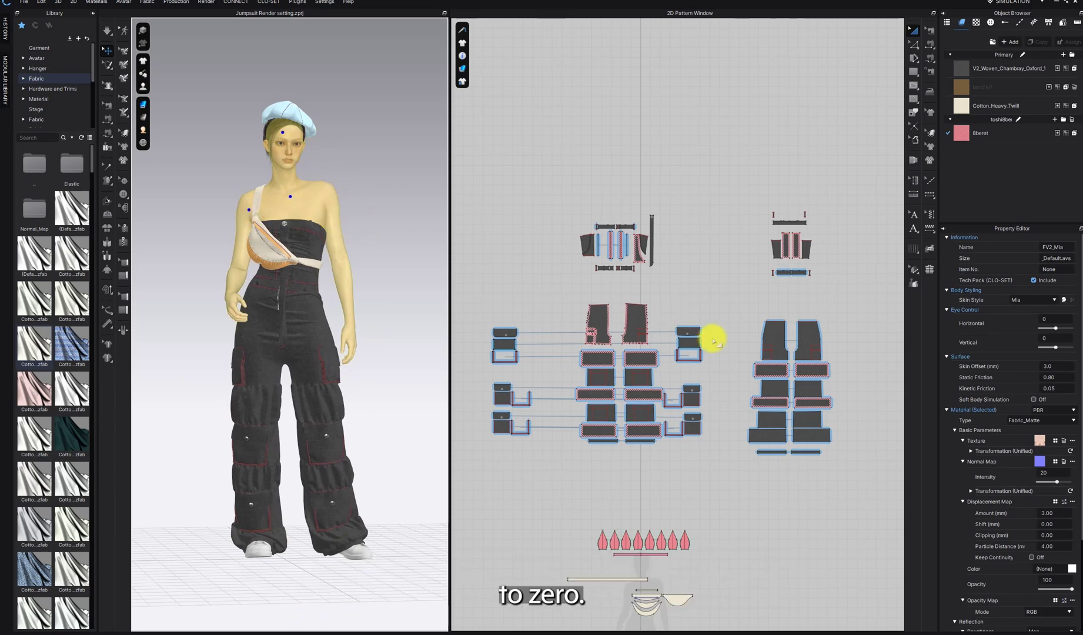
pyautogui.scroll(-2, 1066, 540)
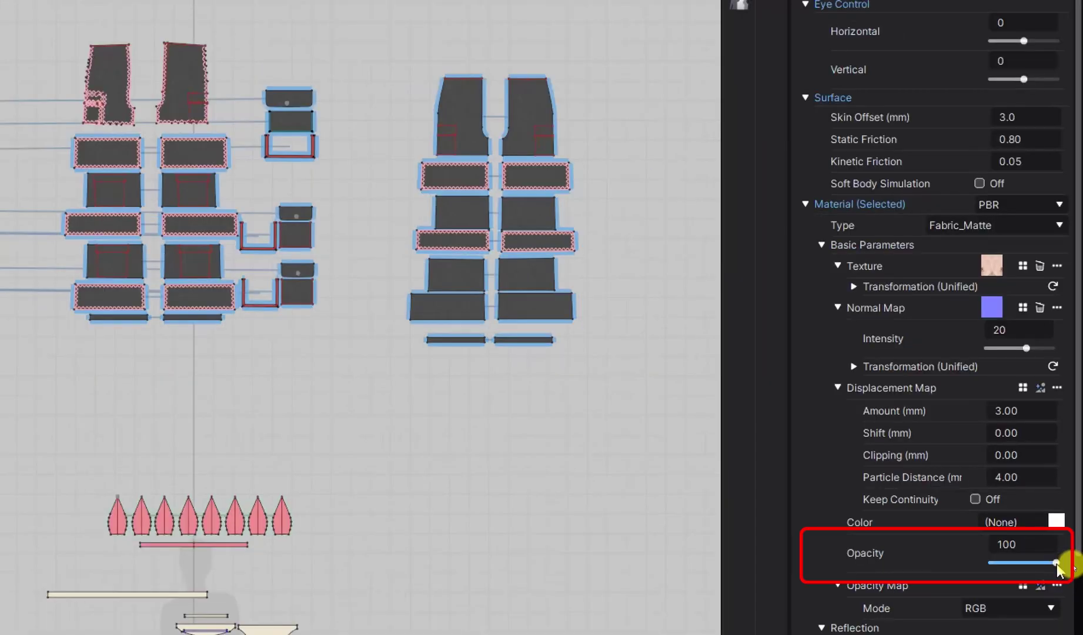
pyautogui.moveTo(1069, 563); pyautogui.dragTo(1026, 565)
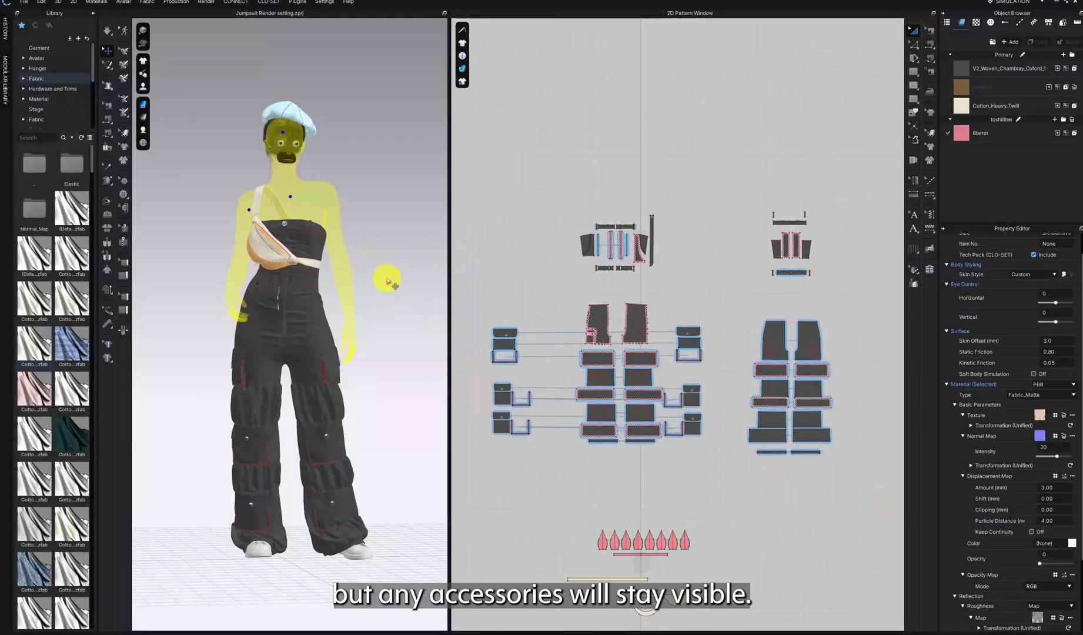
pyautogui.click(387, 278)
# Set the opacity of the avatar's hair and the remaining eye and mouth parts to 0
pyautogui.click(276, 134)
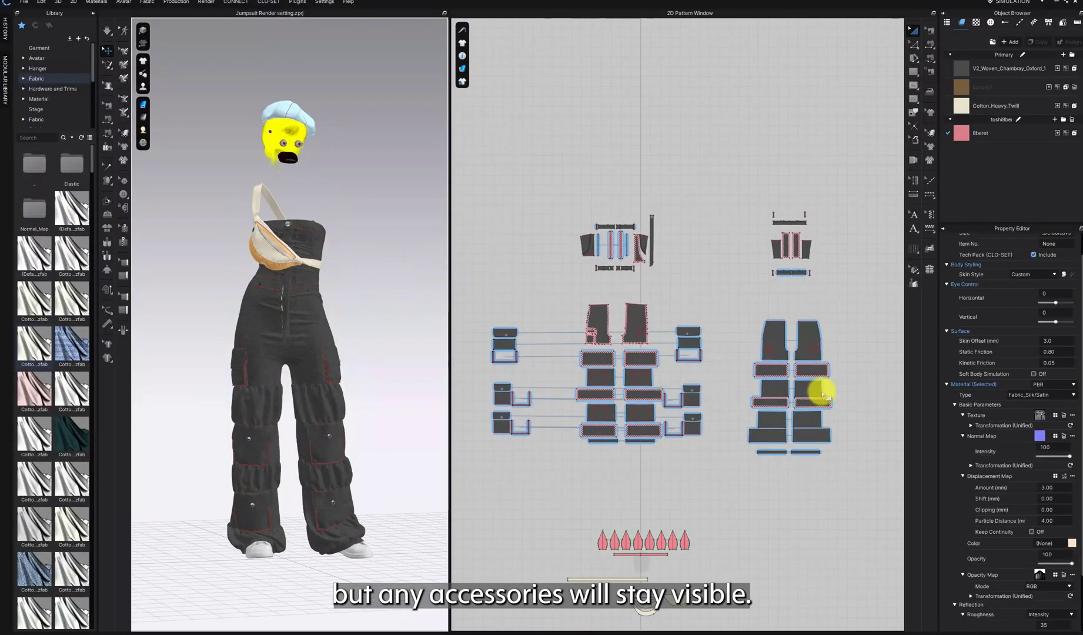
pyautogui.moveTo(1072, 564); pyautogui.dragTo(1000, 561)
pyautogui.click(359, 173)
pyautogui.click(293, 159)
pyautogui.moveTo(1071, 564); pyautogui.dragTo(988, 555)
pyautogui.click(351, 168)
pyautogui.click(301, 146)
pyautogui.moveTo(1072, 565); pyautogui.dragTo(988, 556)
pyautogui.click(359, 166)
pyautogui.click(300, 147)
pyautogui.moveTo(1072, 555); pyautogui.dragTo(999, 550)
pyautogui.click(409, 379)
# Open the render window for the outfit without the avatar and enlarge it
pyautogui.moveTo(410, 379); pyautogui.dragTo(371, 359, button='right')
pyautogui.click(209, 2)
pyautogui.click(221, 11)
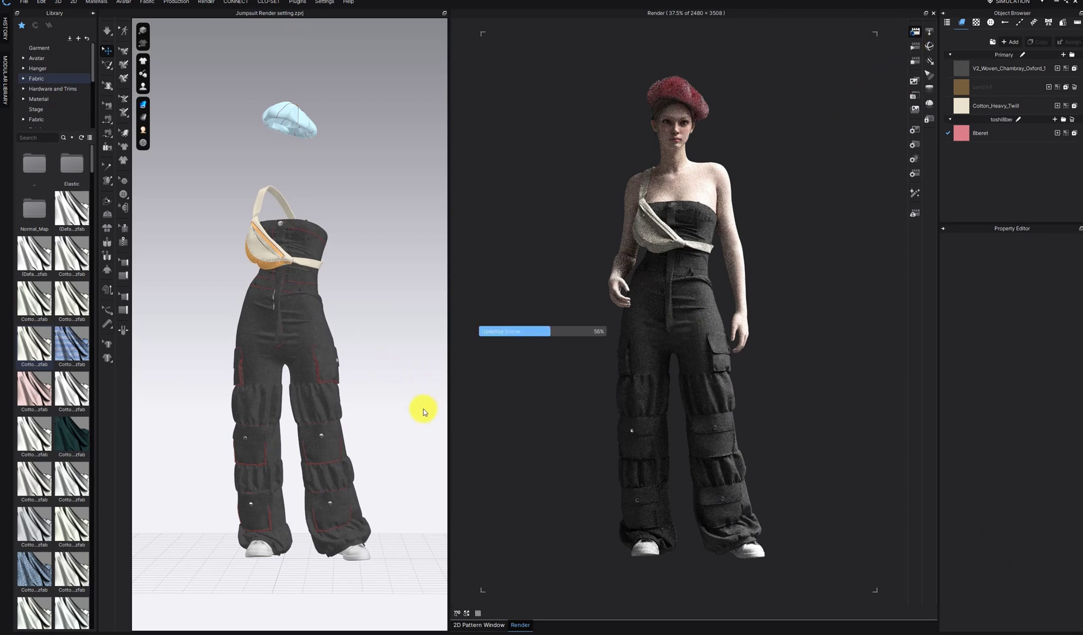
pyautogui.moveTo(448, 409); pyautogui.dragTo(202, 381)
# Set the A4 render image to Landscape orientation and frame the outfit to fill the image height
pyautogui.click(915, 130)
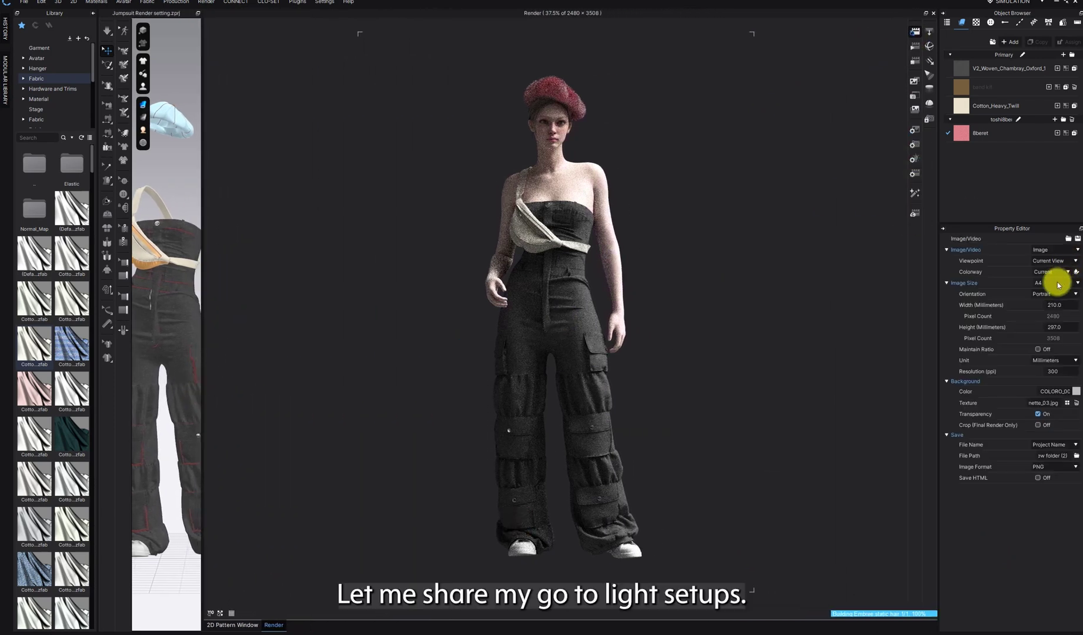
pyautogui.click(1050, 294)
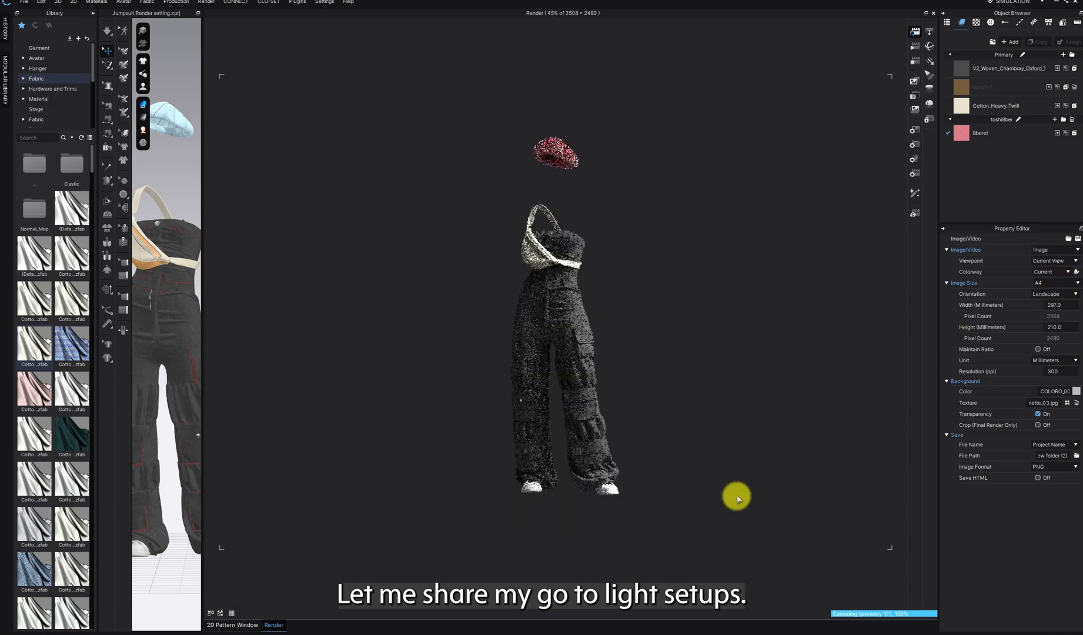
pyautogui.moveTo(177, 442); pyautogui.dragTo(180, 448, button='right')
pyautogui.moveTo(148, 398); pyautogui.dragTo(181, 398, button='right')
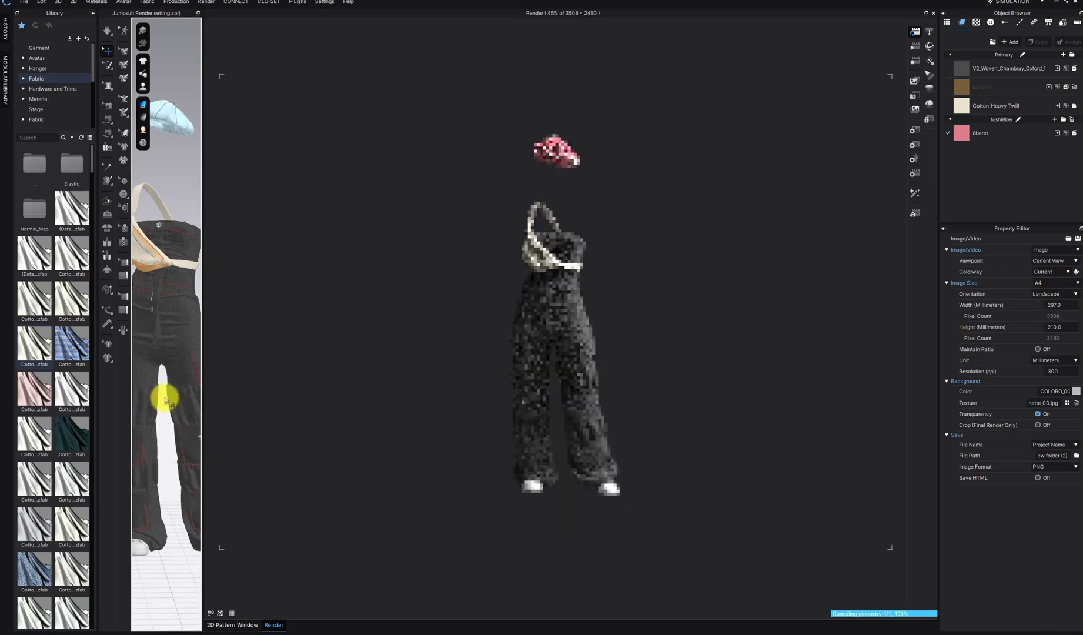
pyautogui.scroll(3, 152, 405)
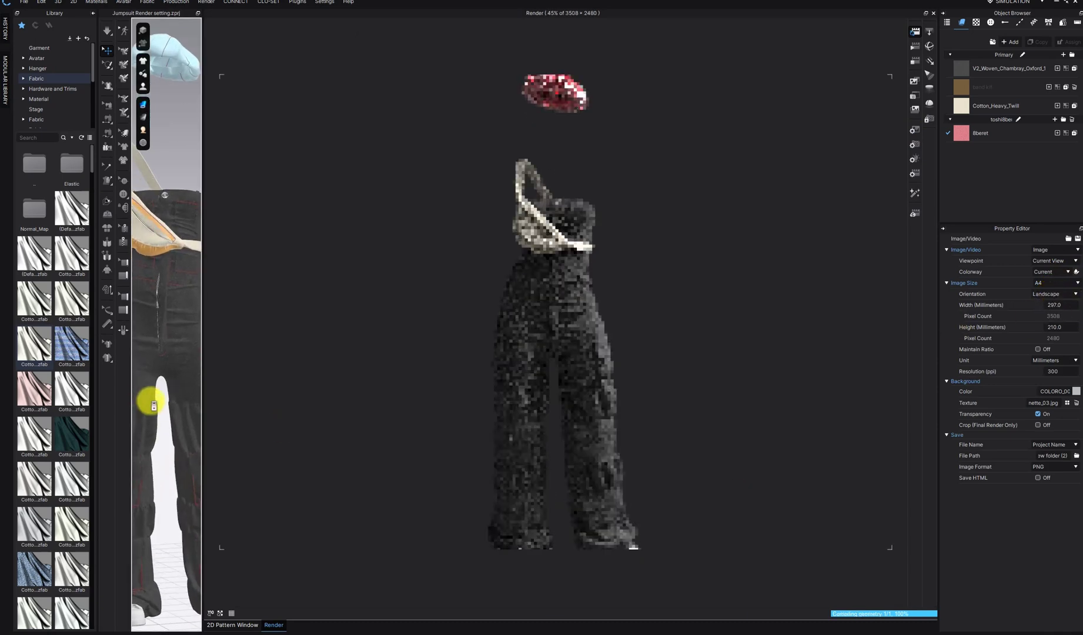
pyautogui.moveTo(203, 458); pyautogui.dragTo(88, 450)
pyautogui.click(168, 612)
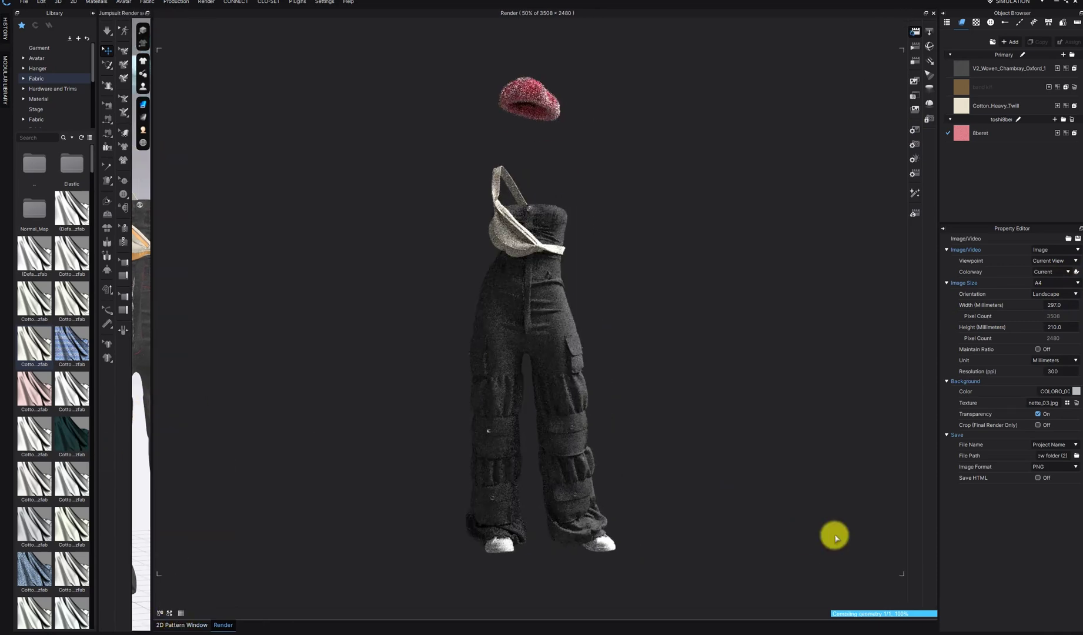
# Try the Studio_HighContrast light preset on the outfit render
pyautogui.click(910, 169)
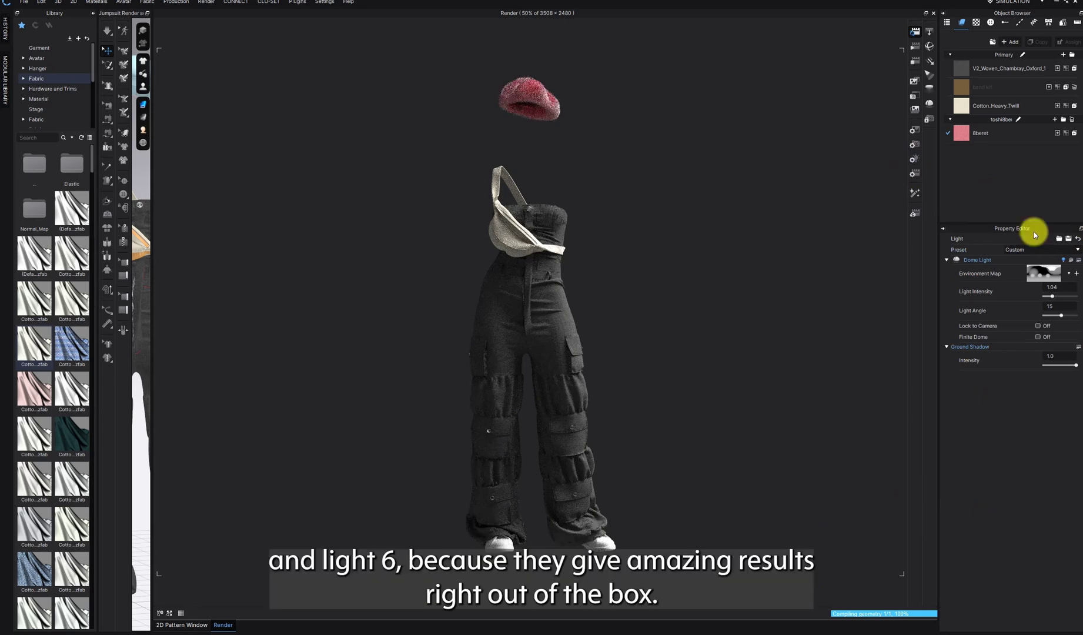
pyautogui.click(1027, 250)
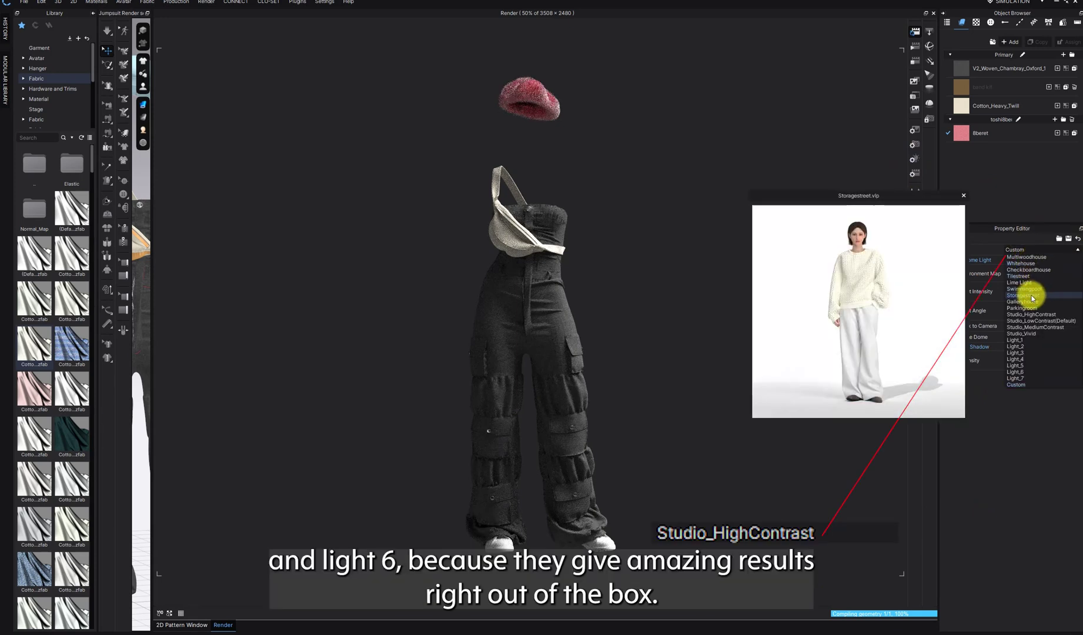
pyautogui.click(1037, 316)
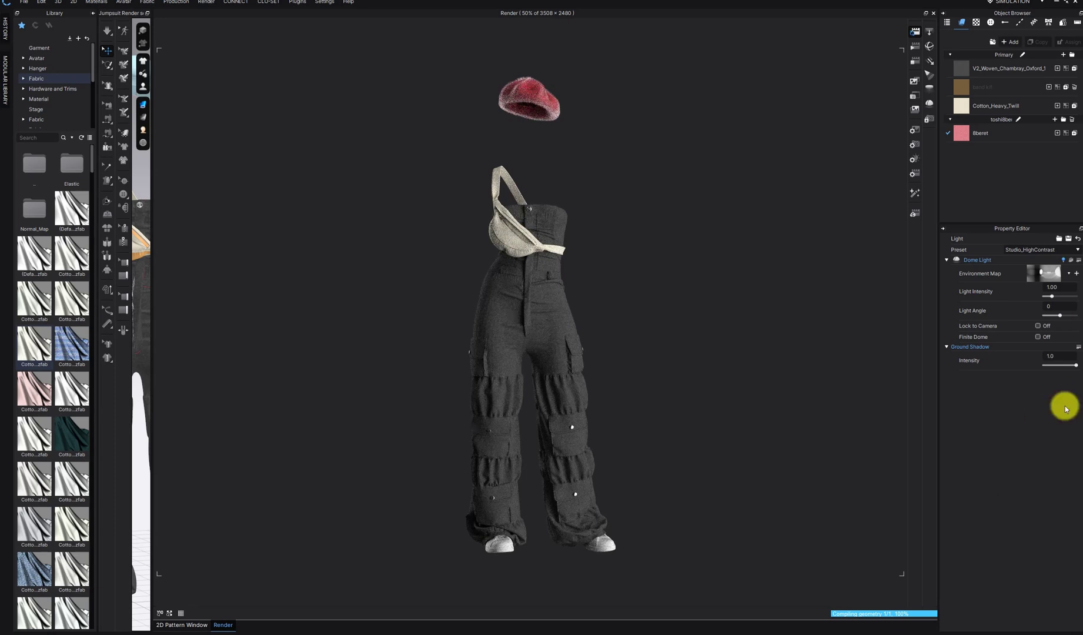
# Try the Light_4 preset on the render and switch to the Light_6 preset
pyautogui.click(1062, 253)
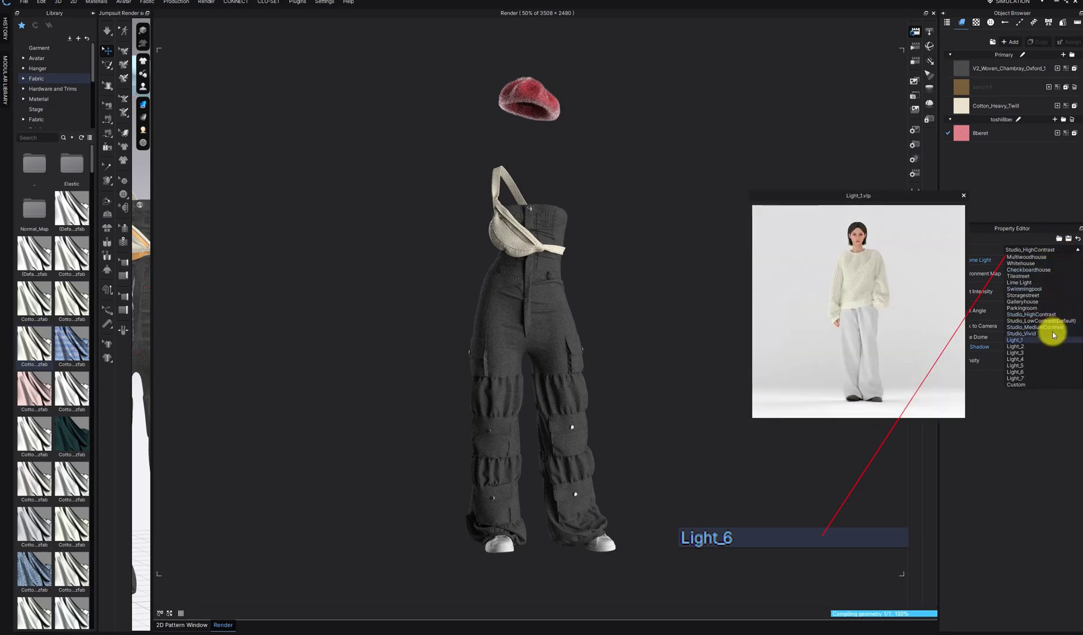
pyautogui.click(1052, 347)
pyautogui.click(1045, 249)
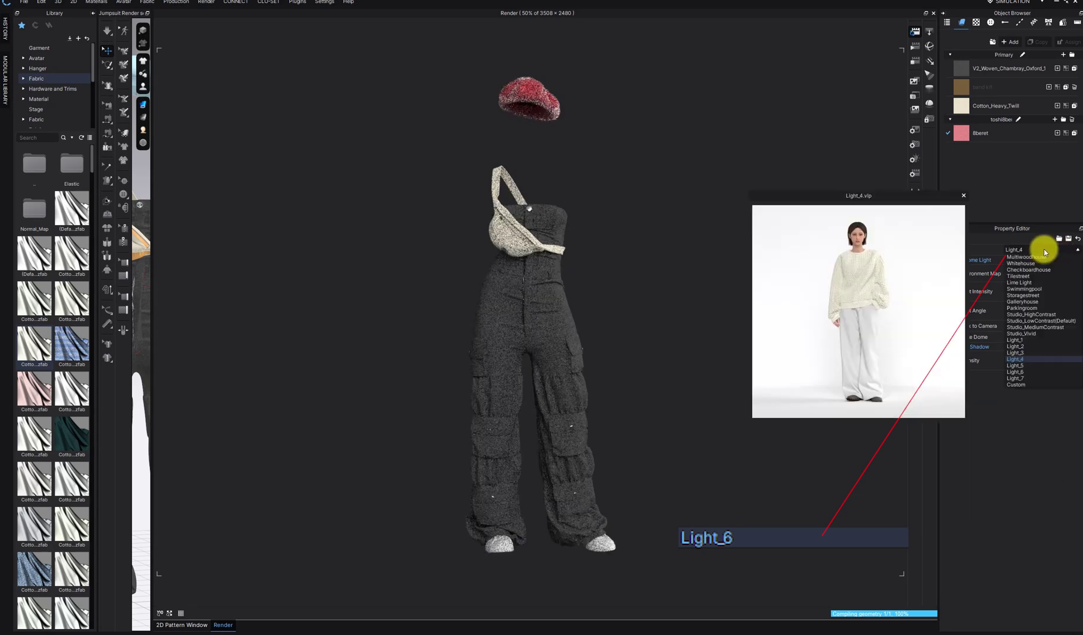
pyautogui.click(1051, 372)
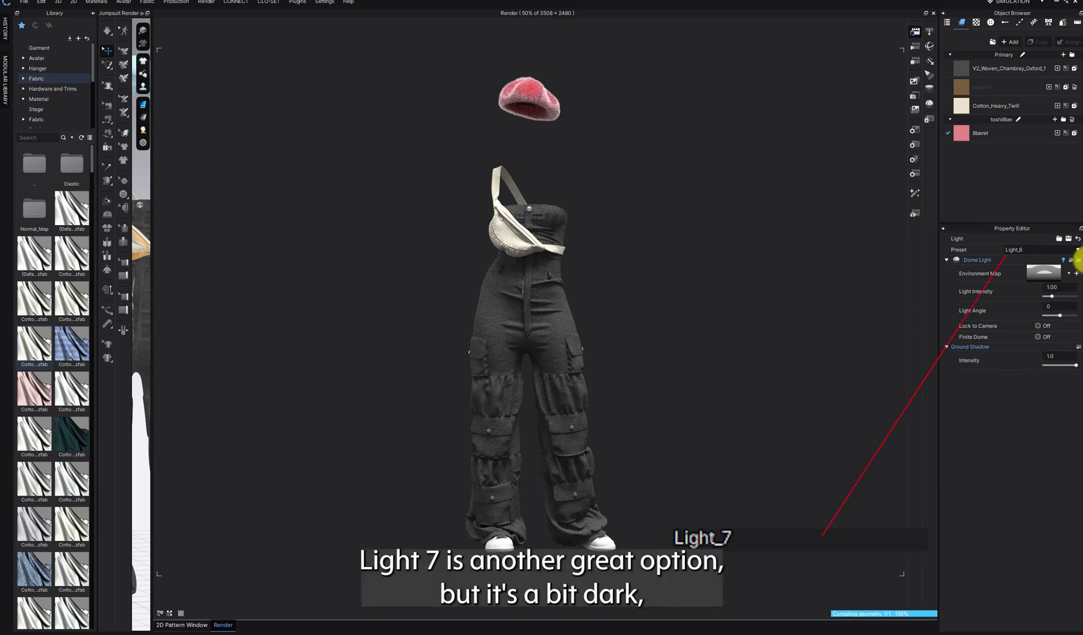
# Apply the Light_7 preset and adjust the dome light to intensity 1.00 and light angle 26
pyautogui.click(1078, 251)
pyautogui.click(1041, 379)
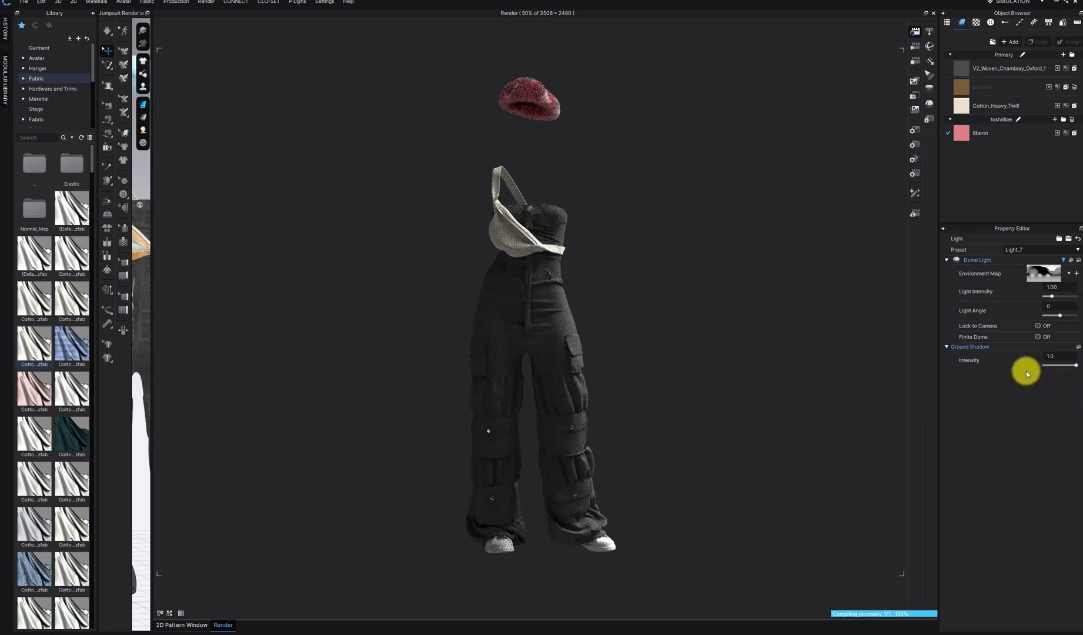
pyautogui.moveTo(1051, 296); pyautogui.dragTo(1054, 296)
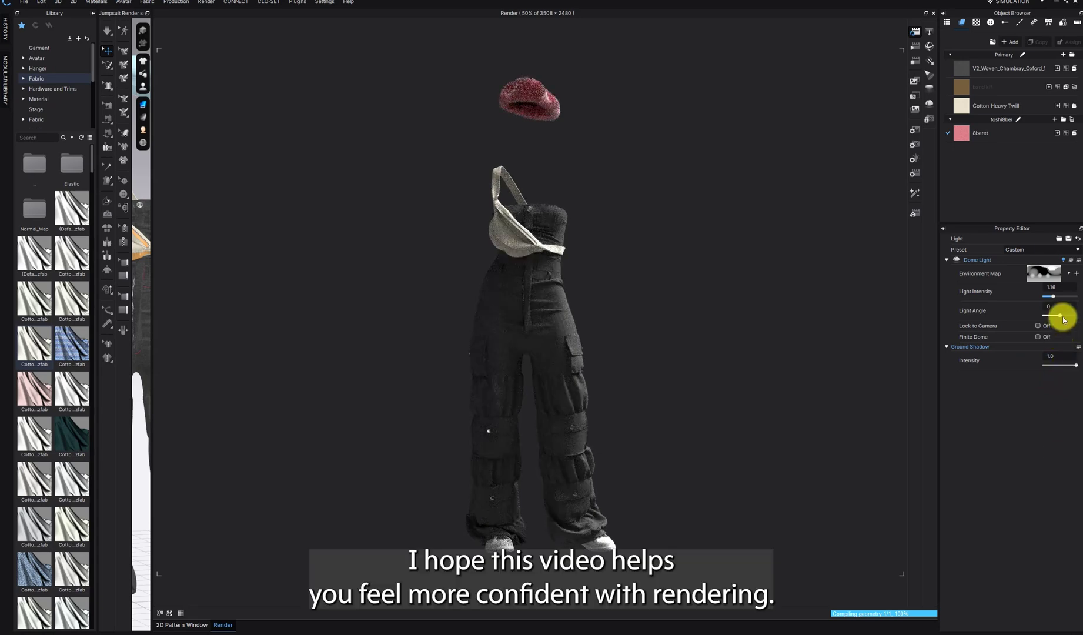
pyautogui.moveTo(1062, 316); pyautogui.dragTo(1063, 314)
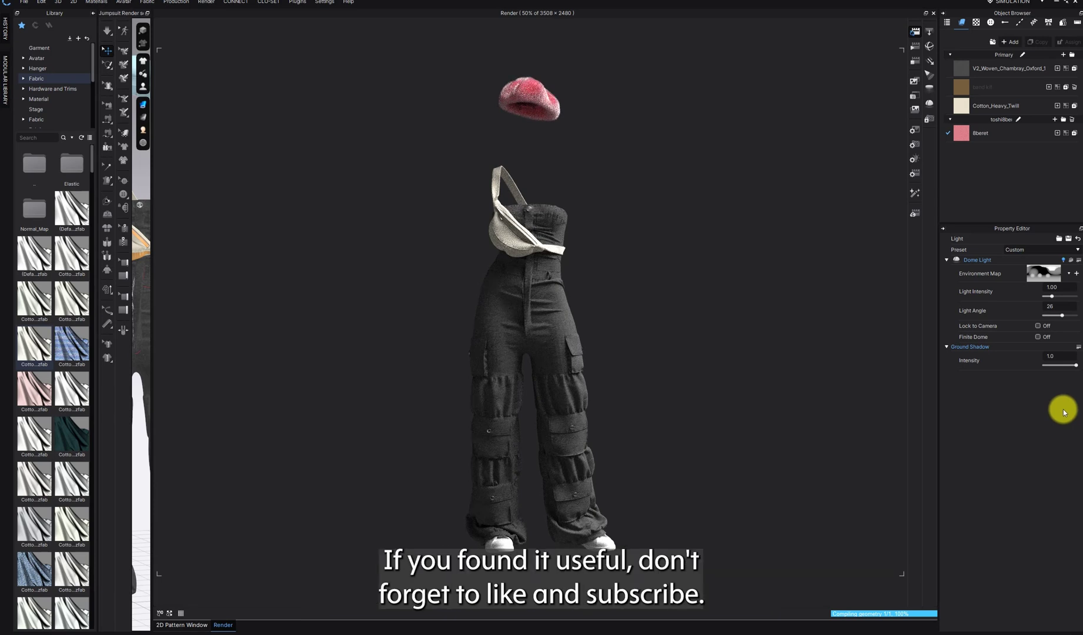
pyautogui.click(159, 613)
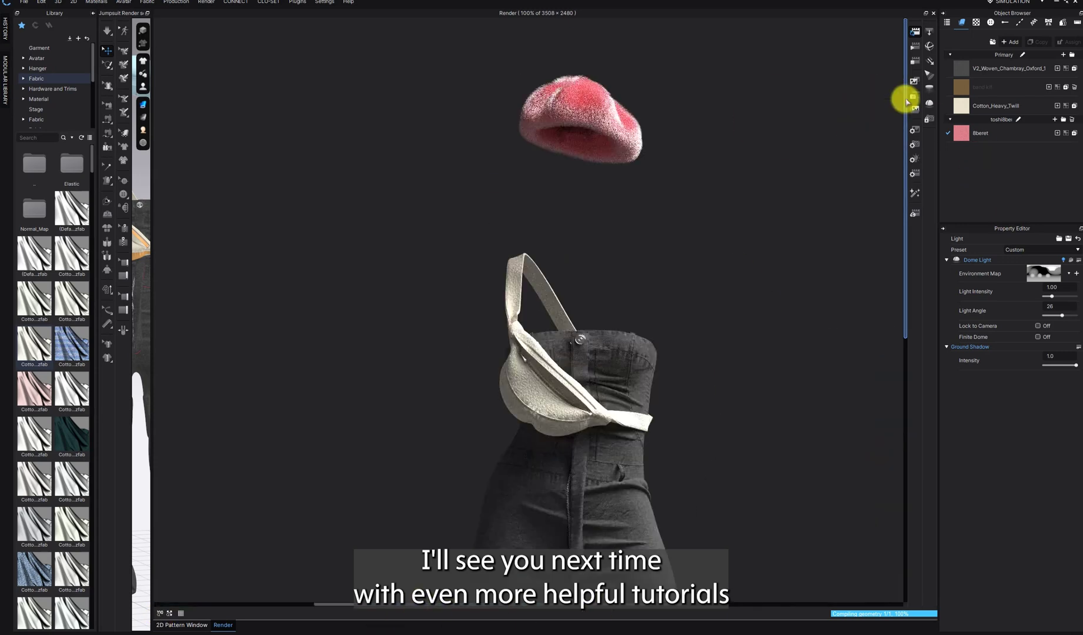